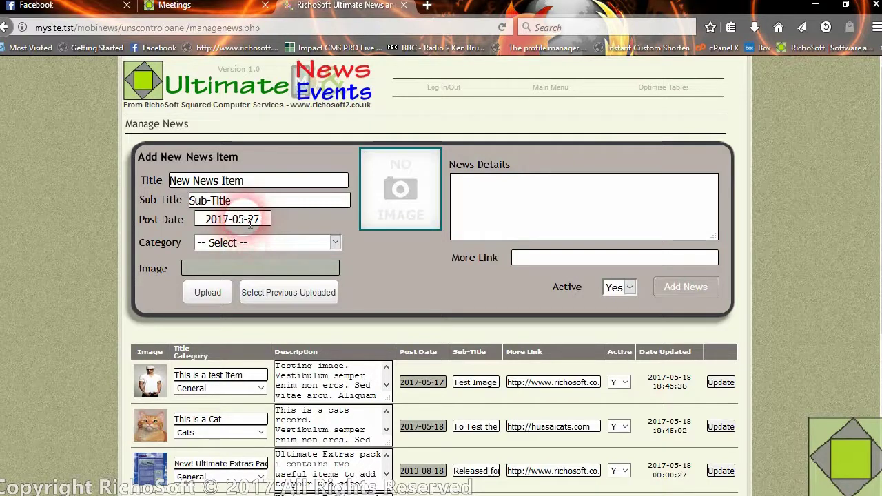
# Set the post date to the 27th and put the item in the Dogs category
pyautogui.click(250, 221)
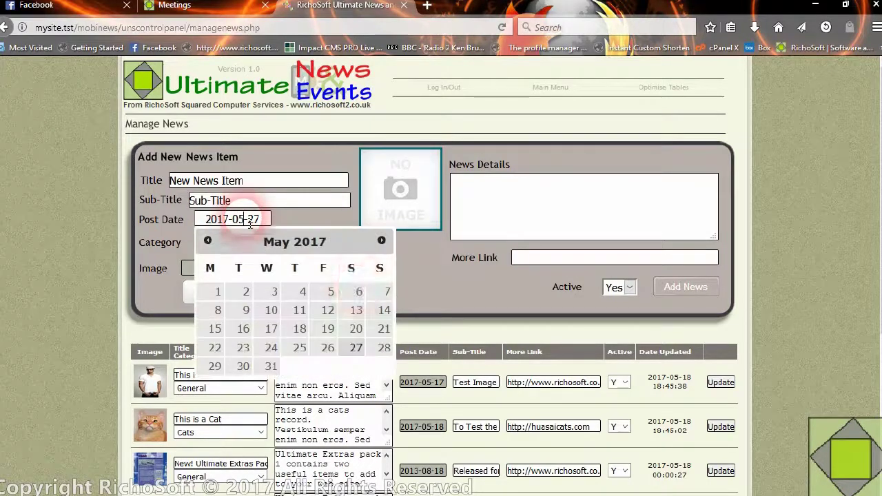
pyautogui.click(352, 348)
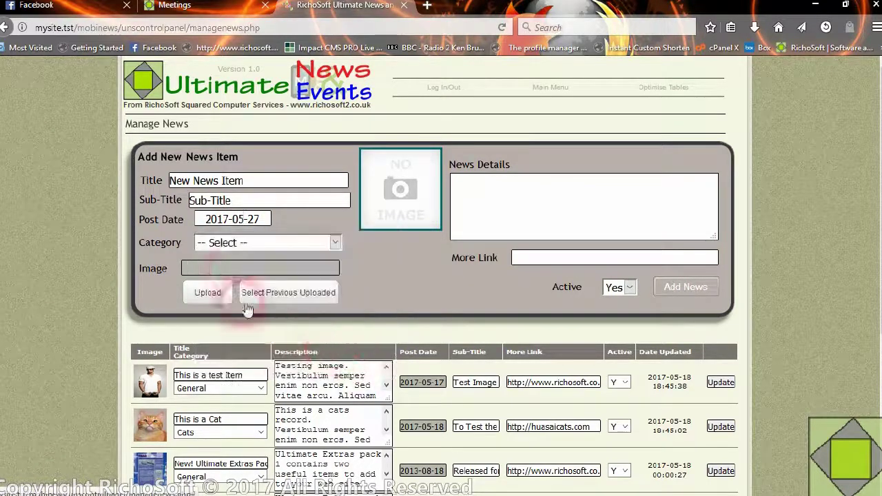
pyautogui.click(239, 246)
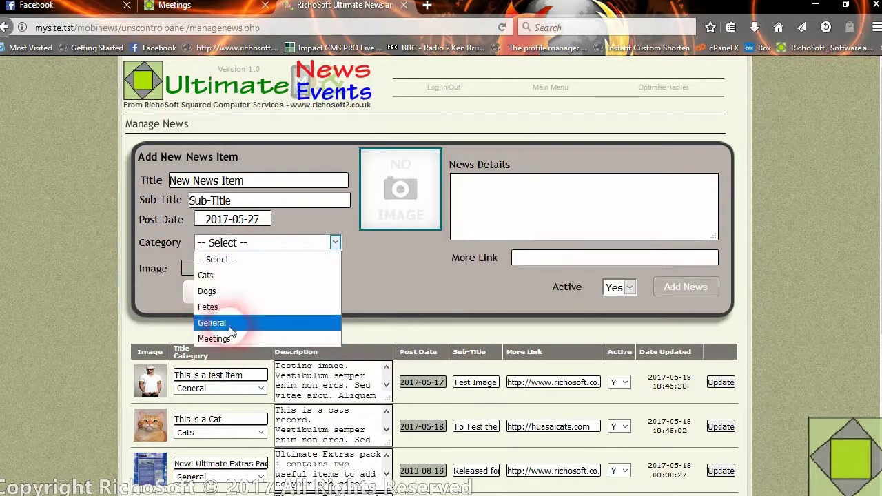
pyautogui.click(232, 295)
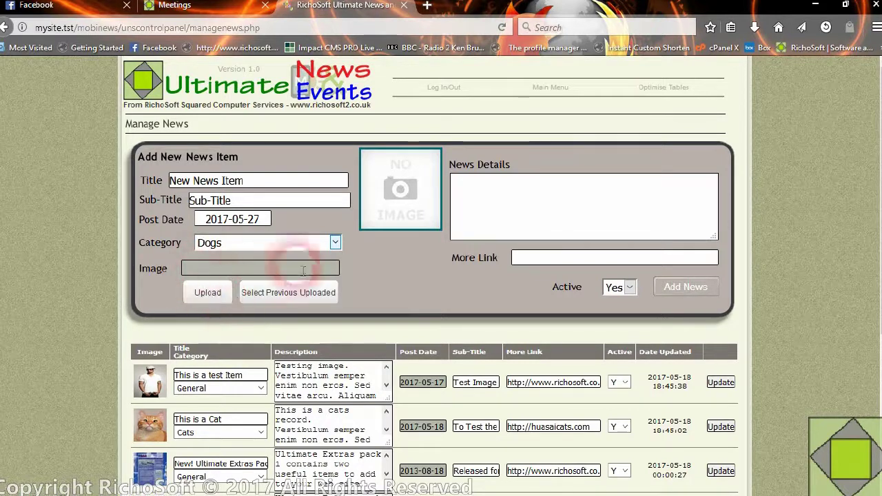
pyautogui.click(504, 205)
pyautogui.click(419, 389)
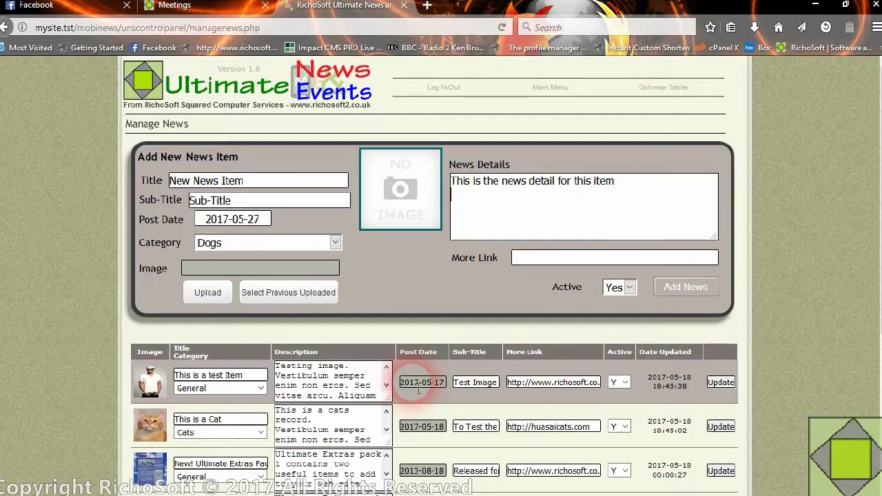
pyautogui.click(536, 261)
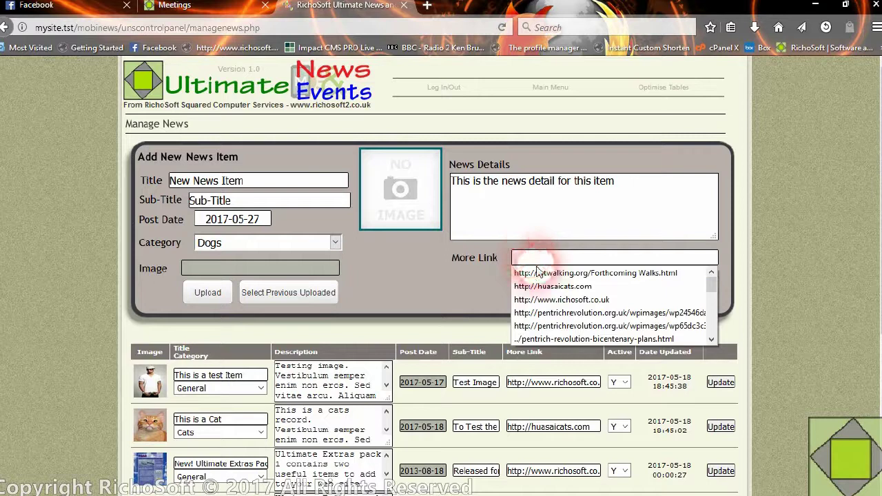
pyautogui.click(552, 287)
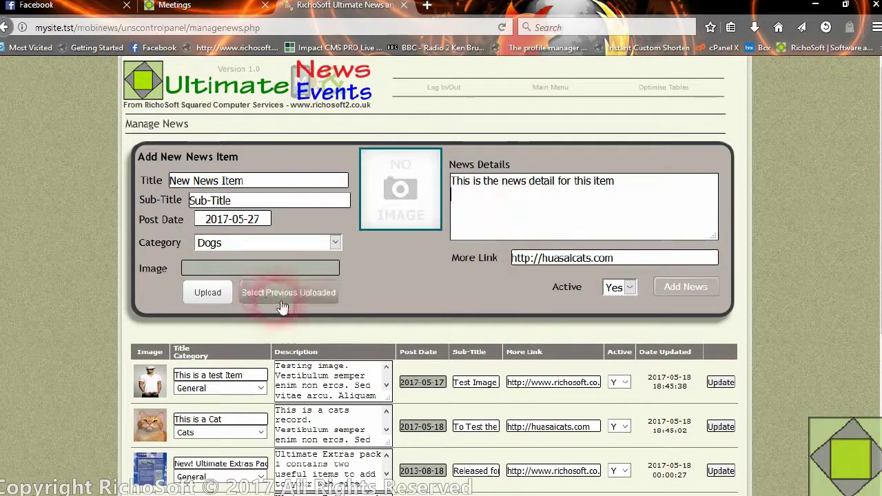
pyautogui.click(206, 286)
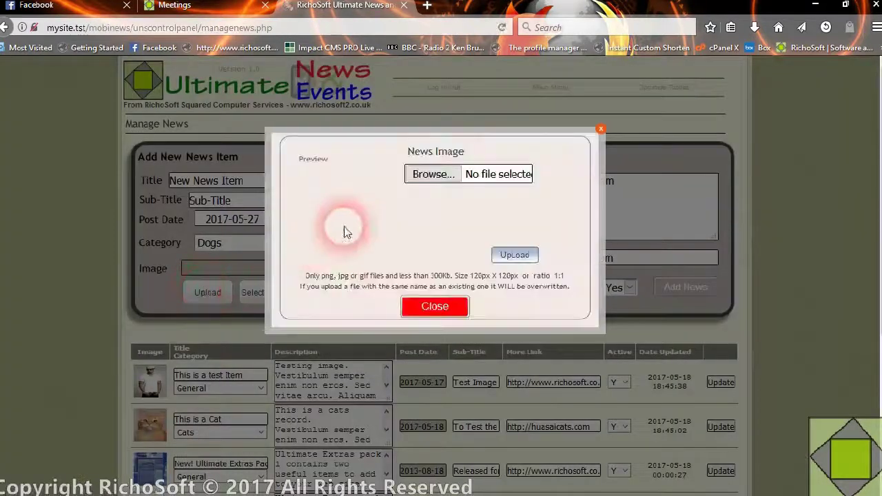
# Upload walk.jpg as the news image, then close the success message and News Image dialog
pyautogui.click(433, 176)
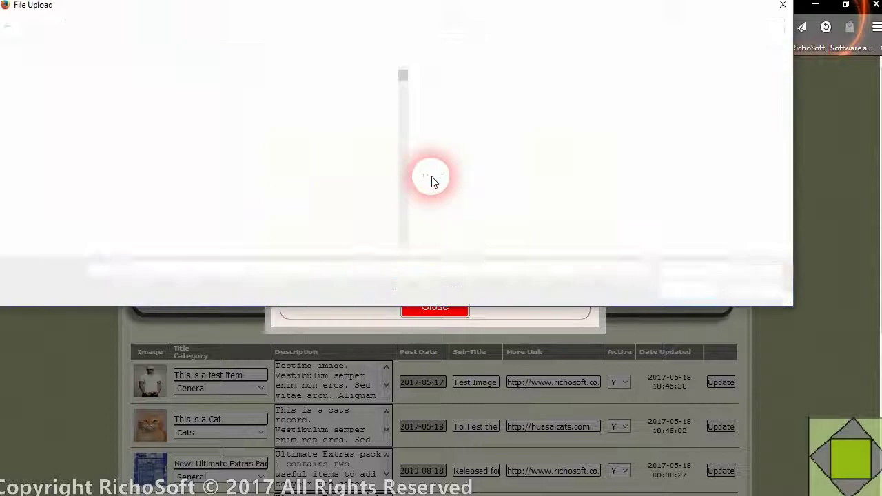
pyautogui.moveTo(403, 76); pyautogui.dragTo(390, 257)
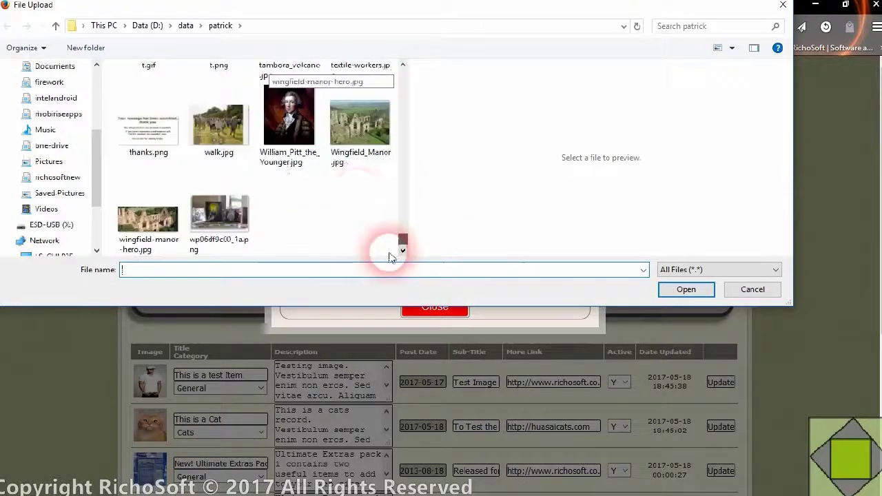
pyautogui.click(219, 126)
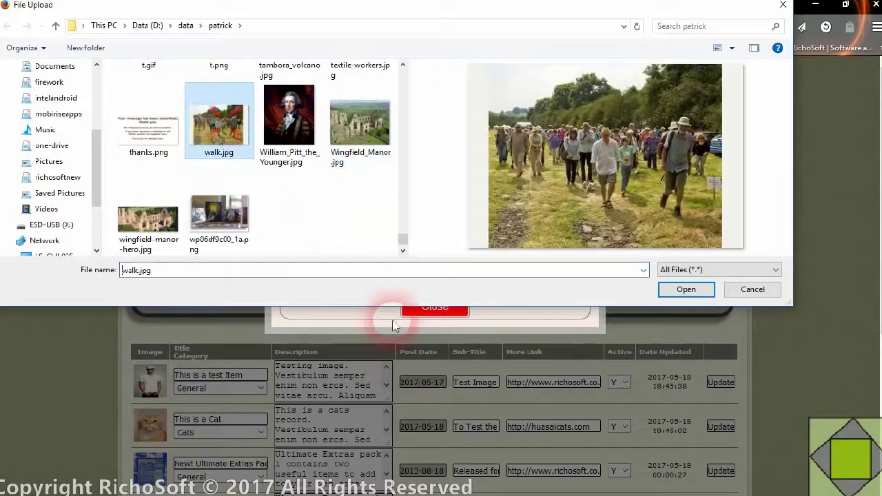
pyautogui.click(702, 290)
pyautogui.click(517, 255)
pyautogui.click(482, 186)
pyautogui.click(434, 308)
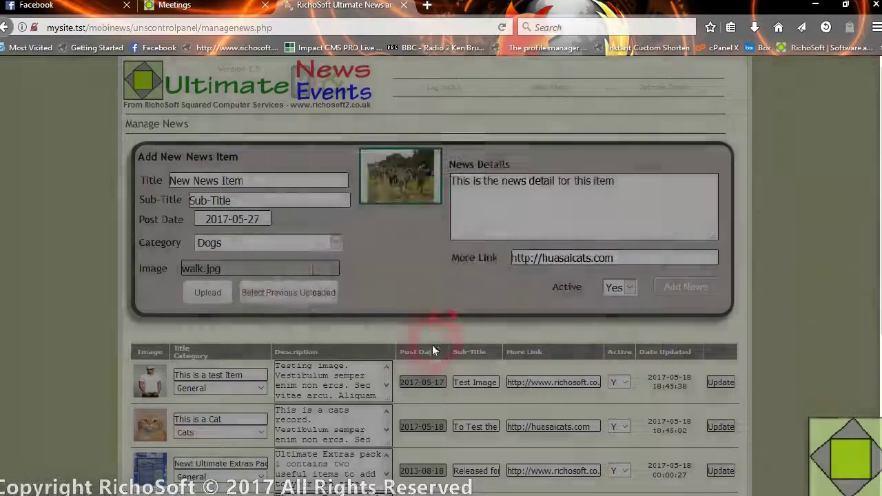
# Add the news item, dismiss the Record Added confirmation, and move to the public site tab
pyautogui.click(679, 293)
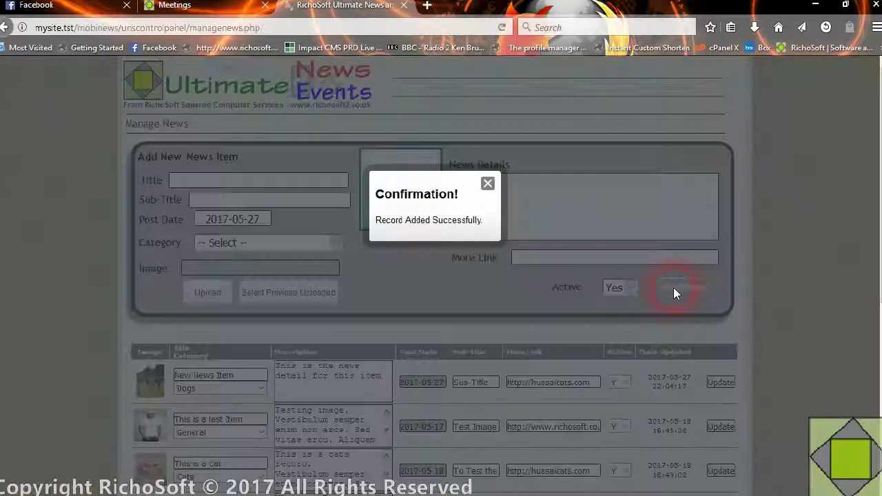
pyautogui.click(486, 185)
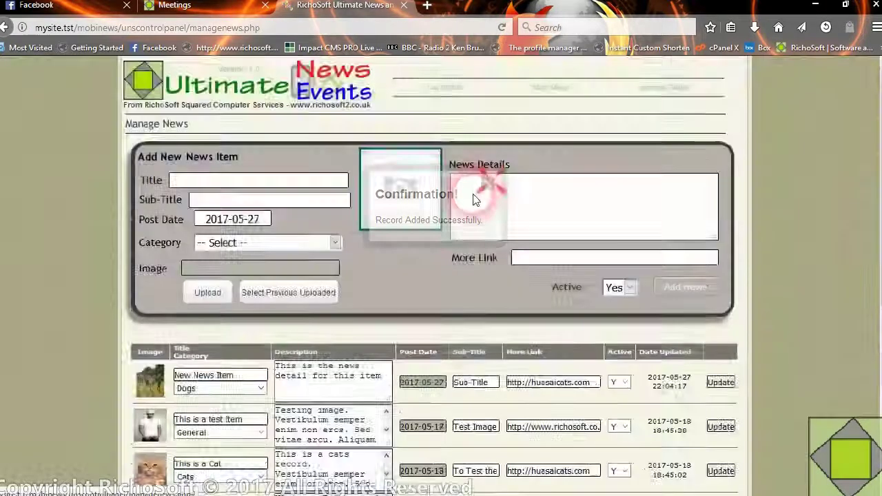
pyautogui.click(353, 332)
pyautogui.scroll(-3, 355, 345)
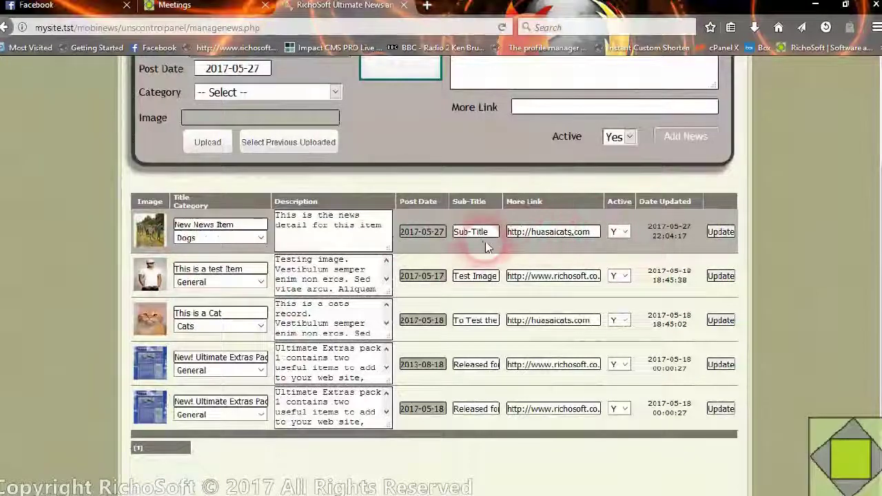
pyautogui.click(220, 7)
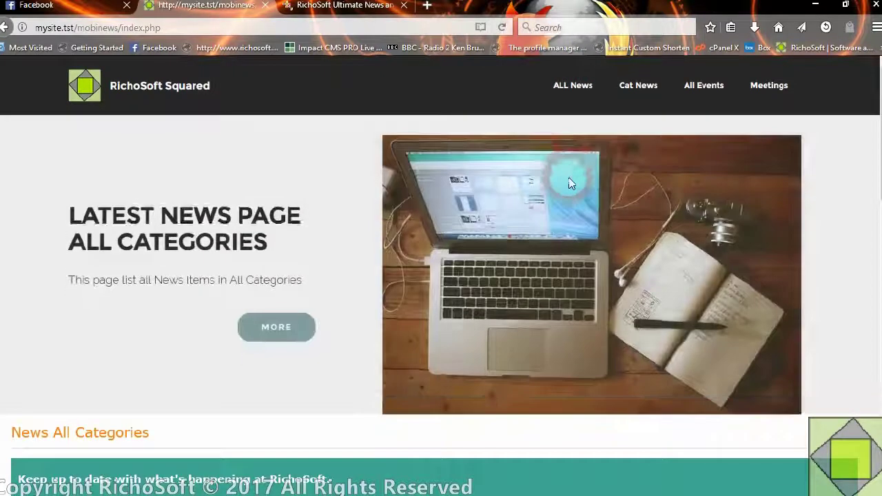
# View the New News Item entry and its enlarged photo, then return to Manage News
pyautogui.scroll(-6, 451, 213)
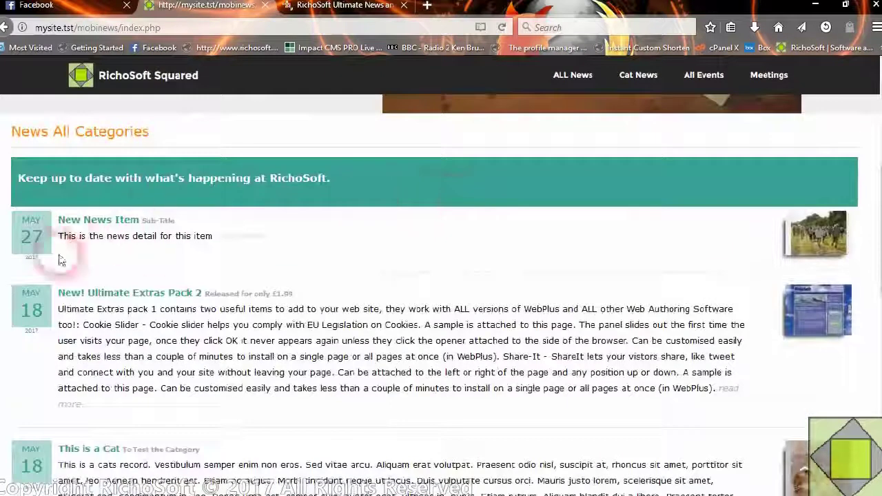
pyautogui.click(824, 241)
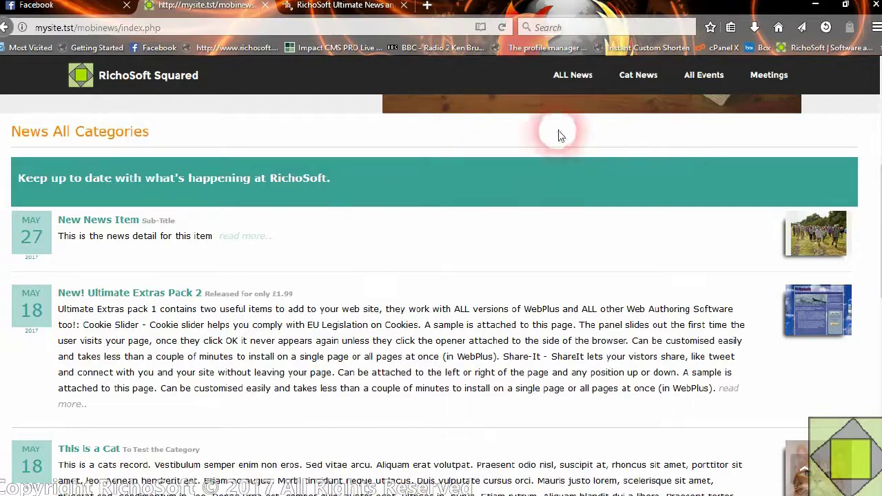
pyautogui.click(342, 5)
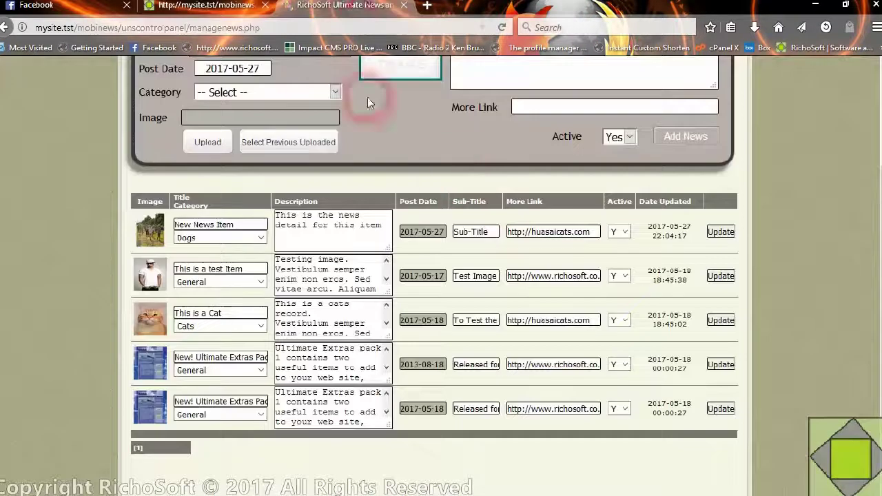
pyautogui.moveTo(569, 81)
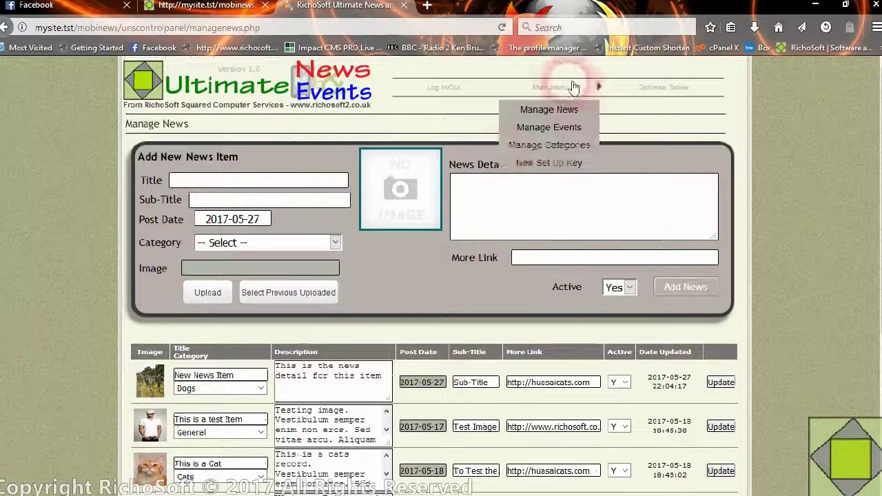
pyautogui.click(549, 129)
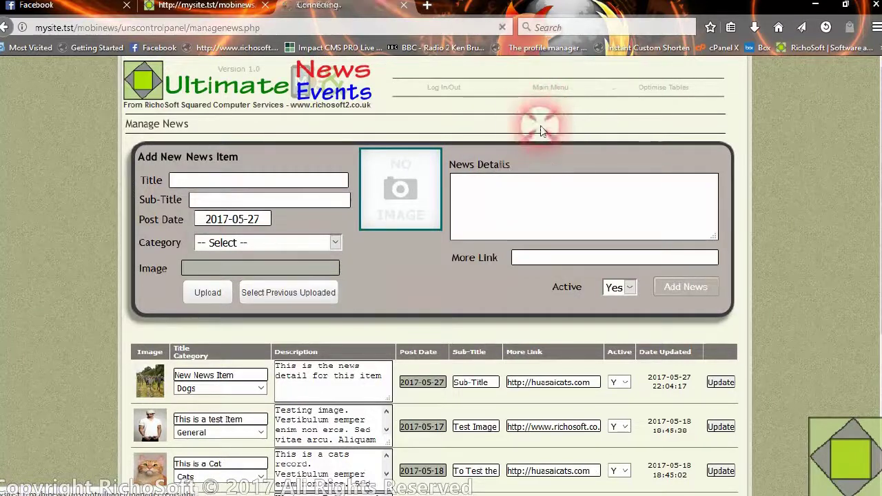
pyautogui.click(524, 188)
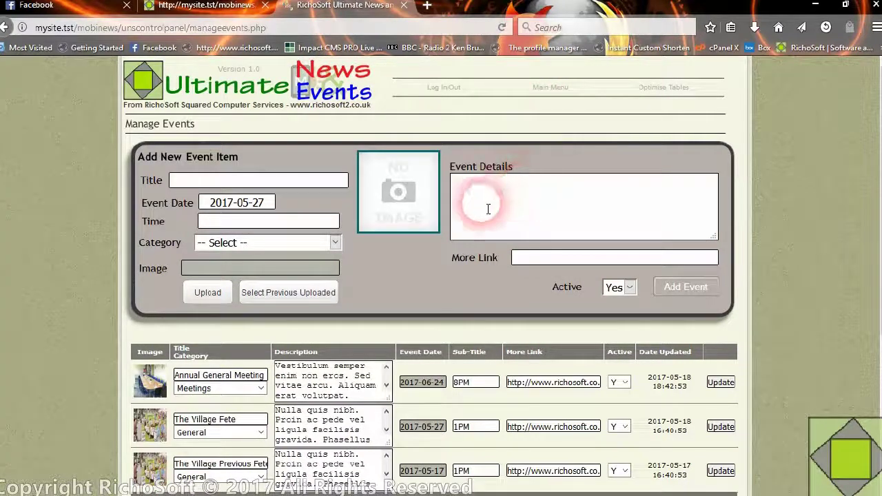
pyautogui.scroll(-3, 233, 348)
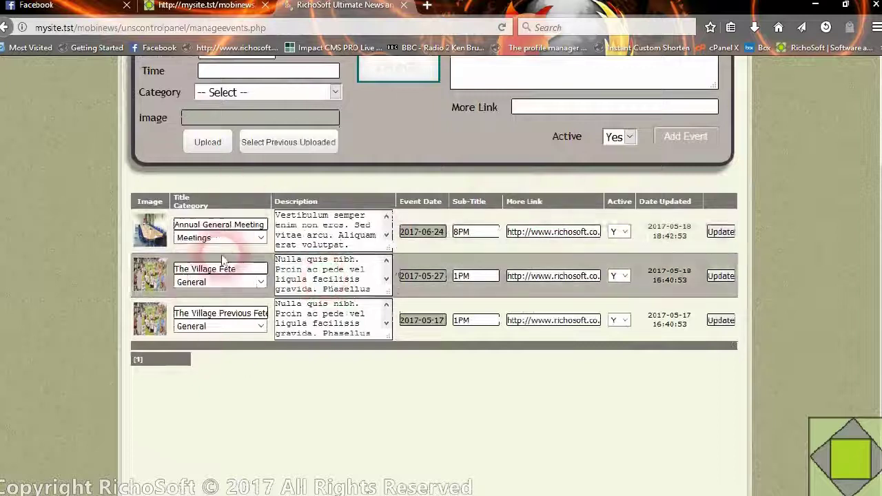
pyautogui.scroll(2, 231, 204)
pyautogui.click(212, 144)
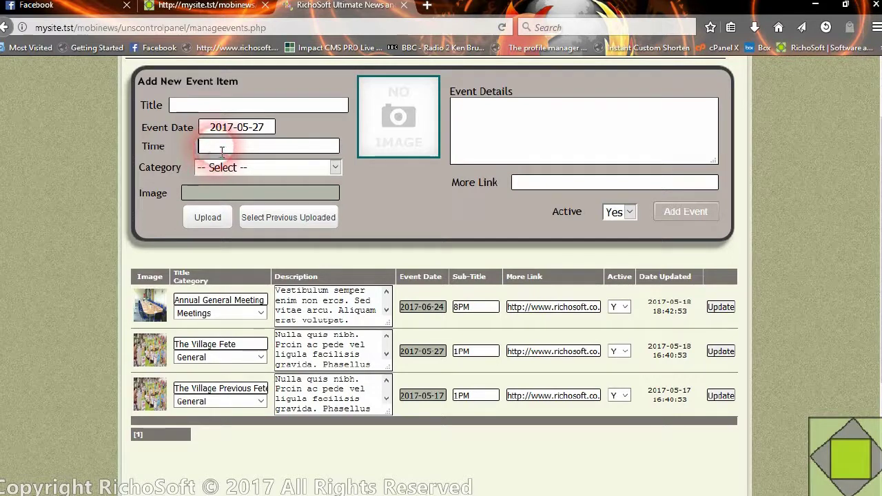
pyautogui.click(215, 144)
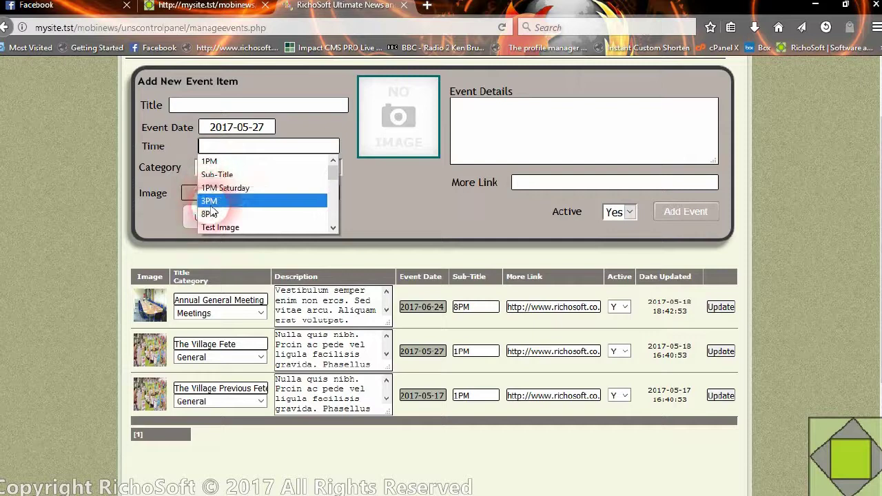
pyautogui.click(269, 147)
pyautogui.click(231, 169)
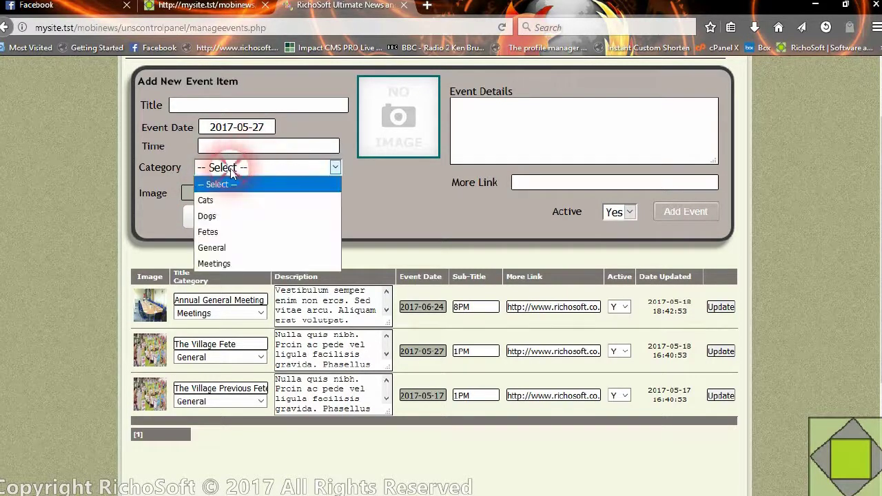
pyautogui.click(422, 204)
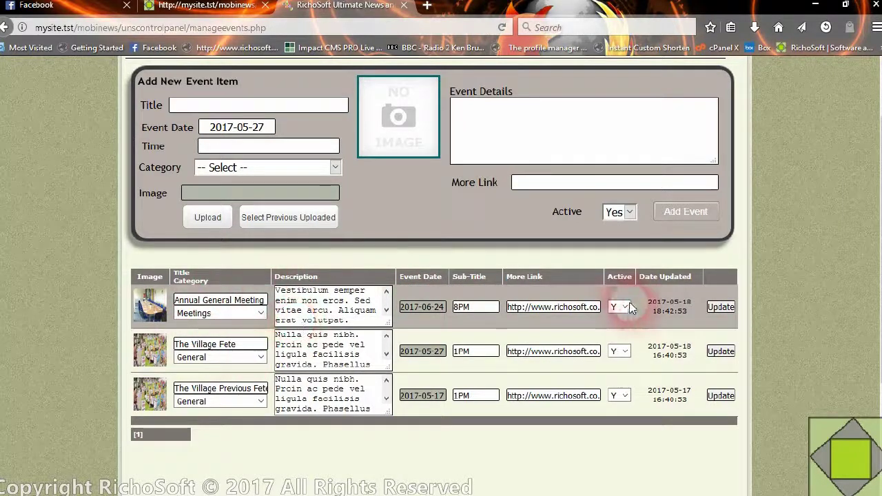
pyautogui.click(615, 354)
pyautogui.click(615, 353)
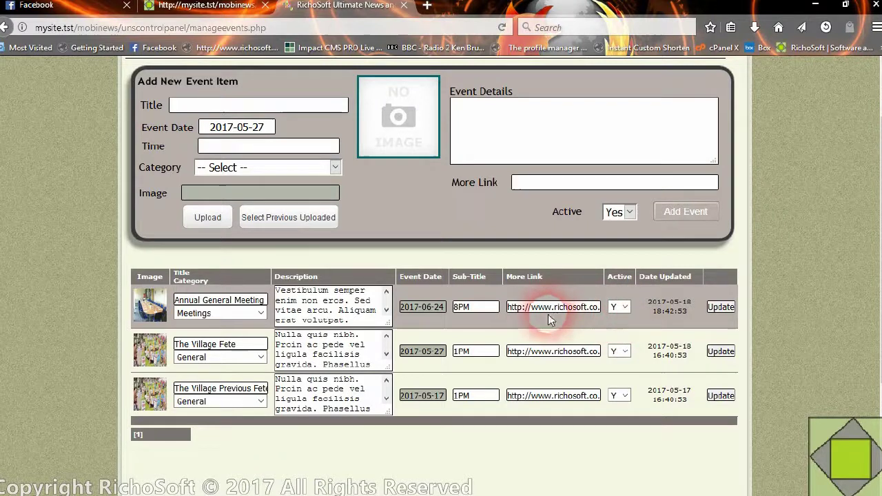
pyautogui.scroll(2, 552, 153)
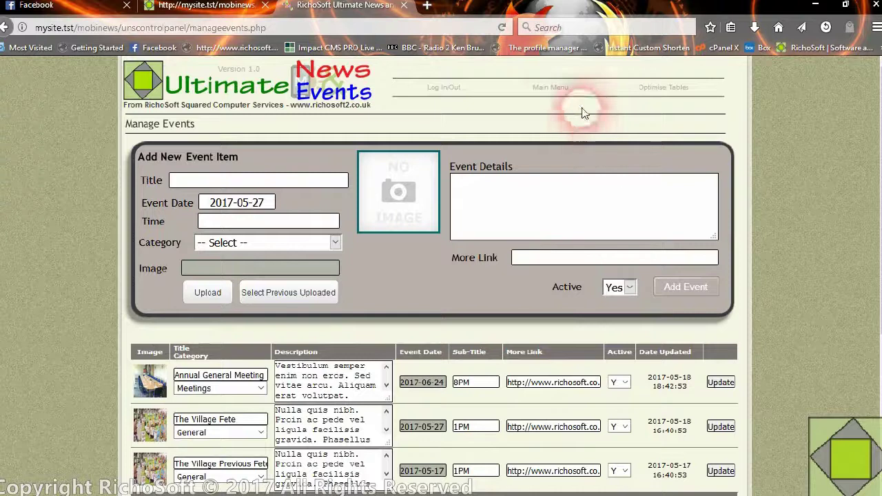
# Replace the first event's title 'Annual General Meeting' with DELETE, then go to the Main Menu
pyautogui.moveTo(564, 98)
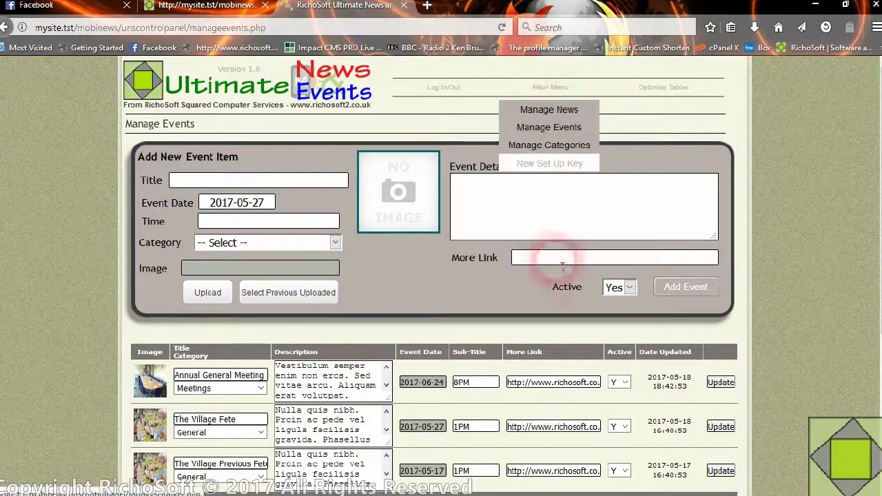
pyautogui.scroll(-3, 559, 255)
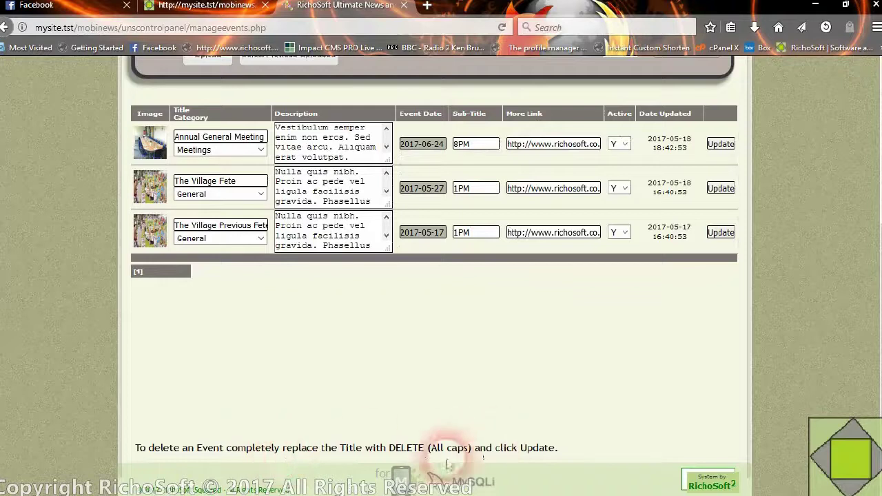
pyautogui.moveTo(389, 448); pyautogui.dragTo(418, 448)
pyautogui.click(232, 137)
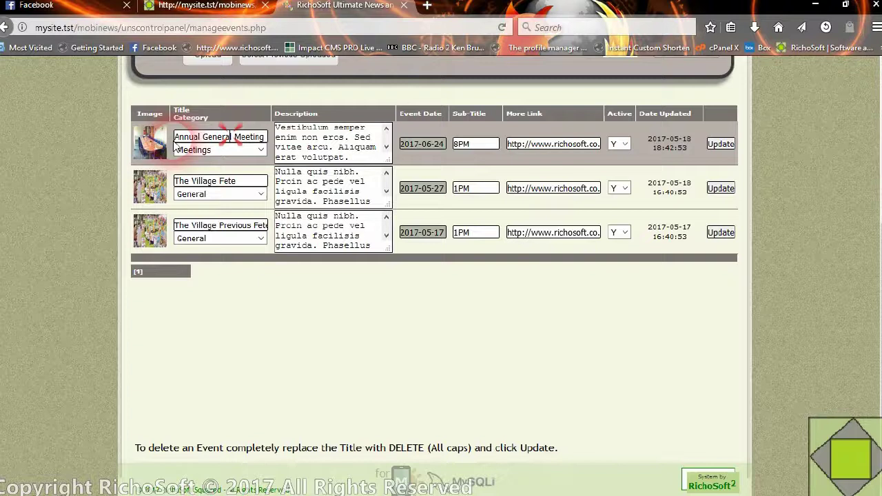
pyautogui.moveTo(178, 141); pyautogui.dragTo(274, 144)
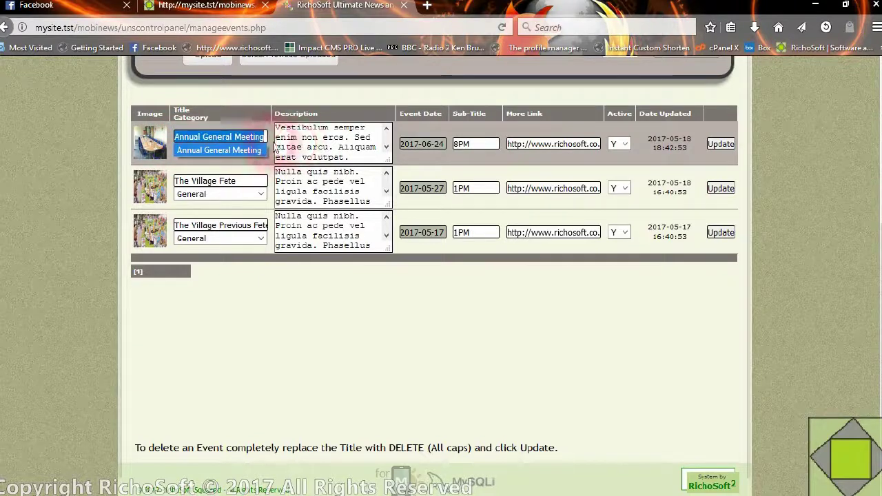
pyautogui.click(261, 140)
pyautogui.moveTo(261, 140); pyautogui.dragTo(135, 133)
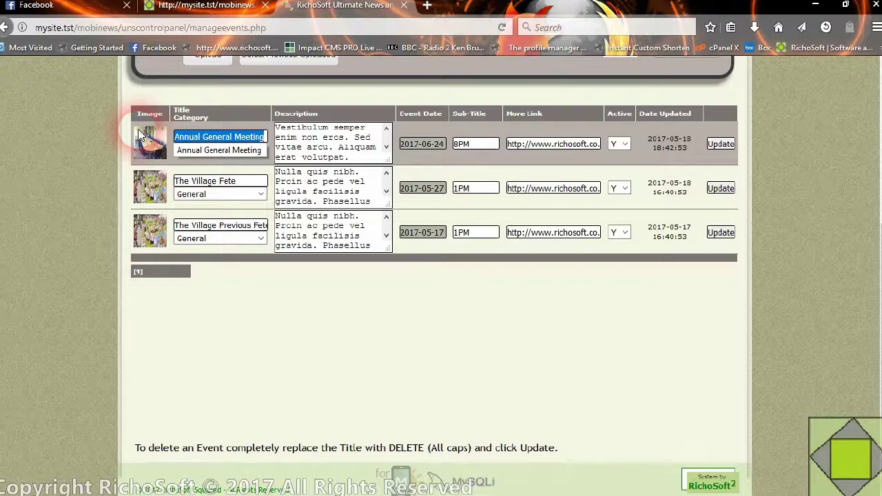
pyautogui.write('DELETE')
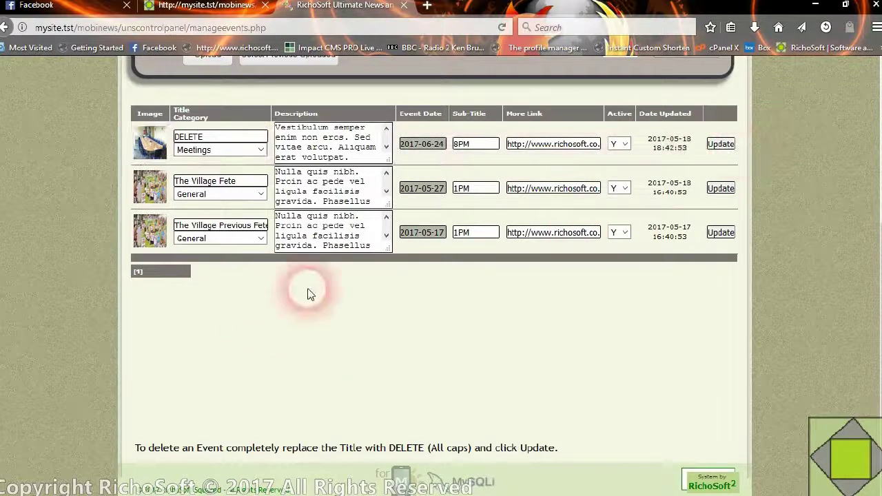
pyautogui.scroll(6, 322, 301)
pyautogui.click(562, 91)
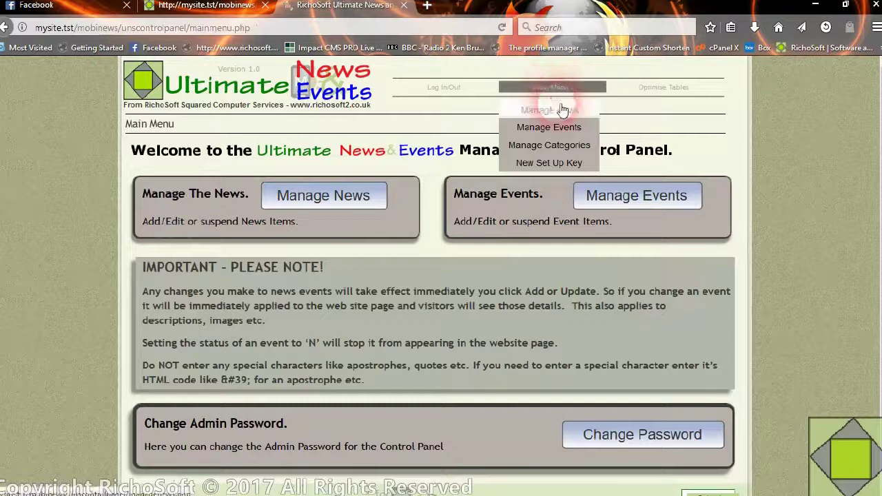
# In Manage News, retitle New News Item as DELETE and update the row to delete it
pyautogui.click(563, 110)
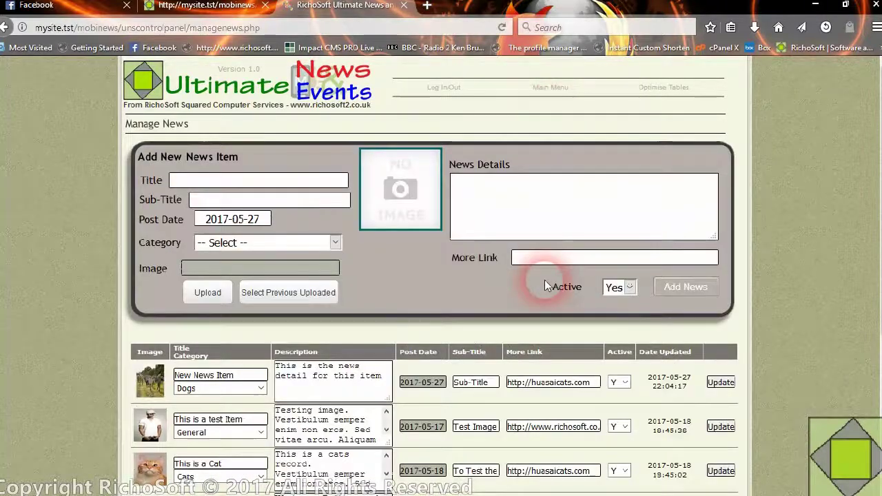
pyautogui.scroll(-3, 428, 365)
pyautogui.moveTo(248, 229); pyautogui.dragTo(188, 230)
pyautogui.write('DELETE')
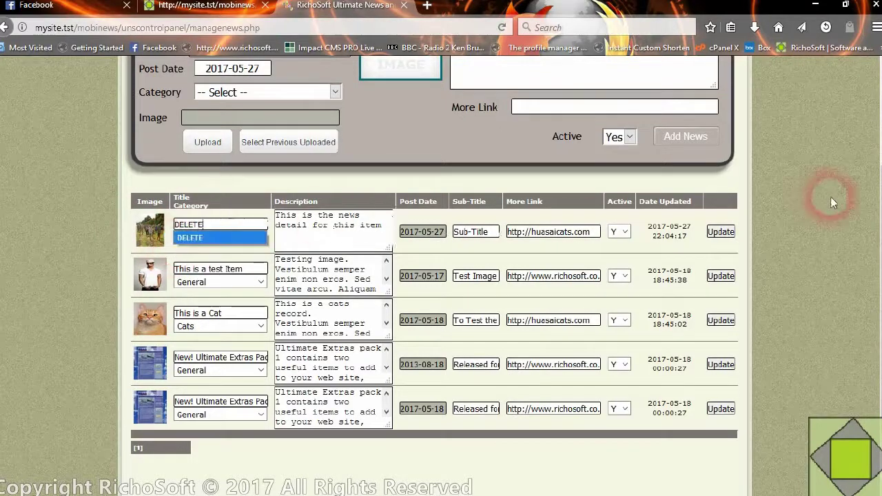
pyautogui.click(716, 232)
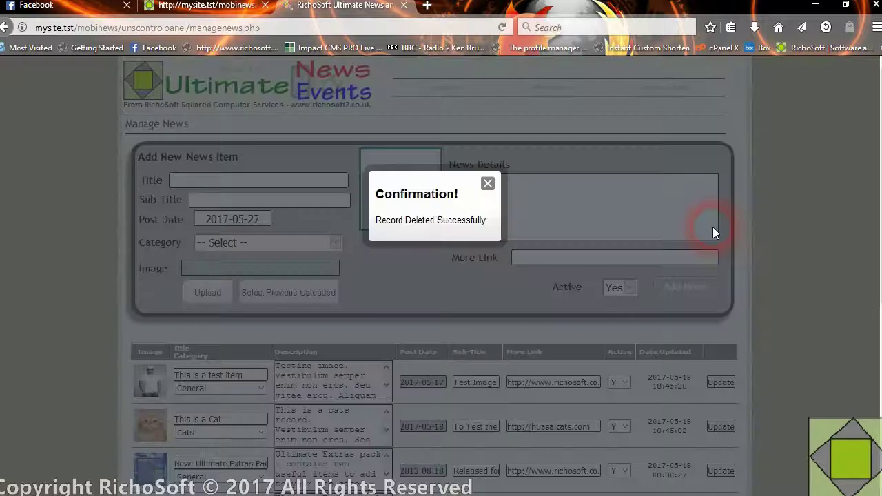
pyautogui.click(486, 184)
pyautogui.scroll(-3, 219, 392)
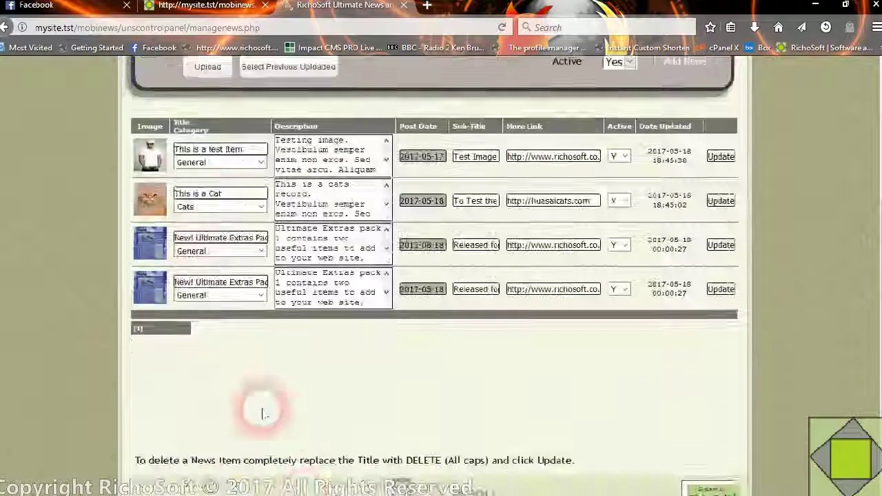
pyautogui.scroll(3, 575, 386)
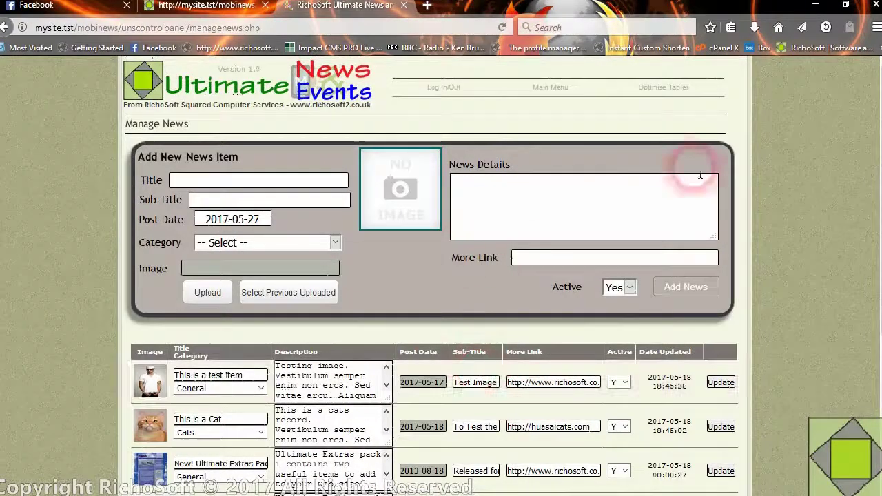
pyautogui.moveTo(568, 85)
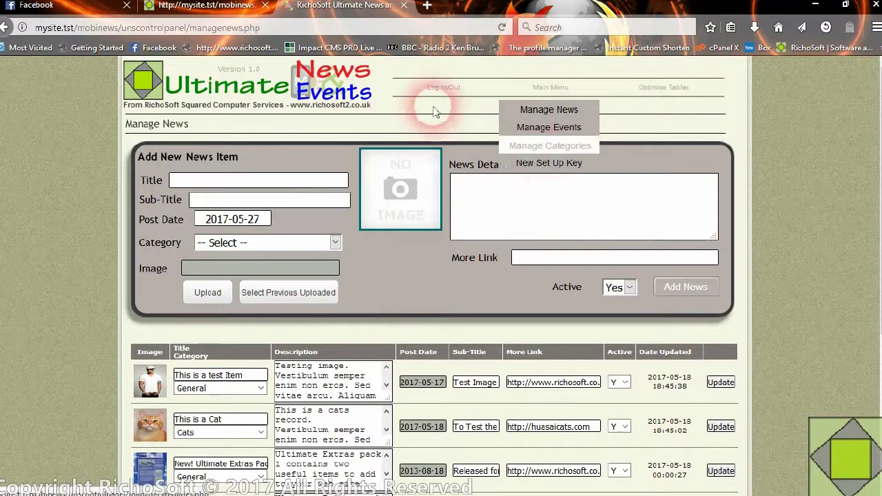
# Optimise the database tables, saving 0.12 KB, and go back to the admin Main Menu
pyautogui.click(650, 88)
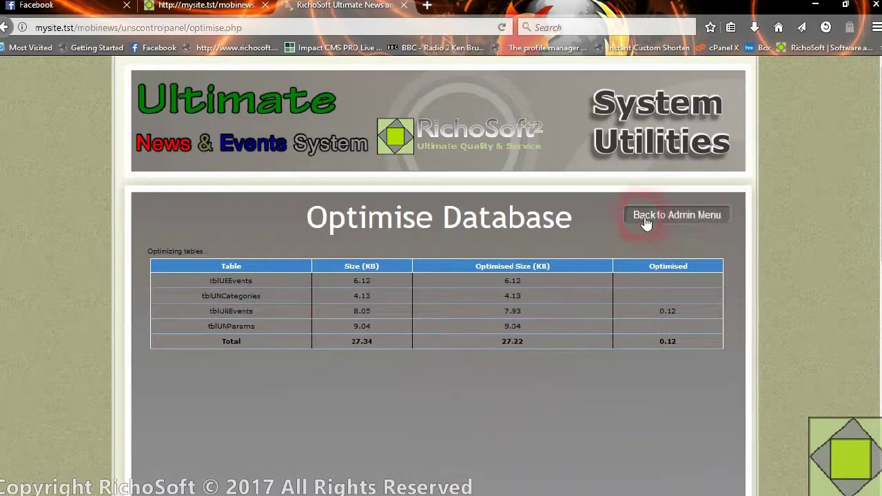
pyautogui.click(669, 218)
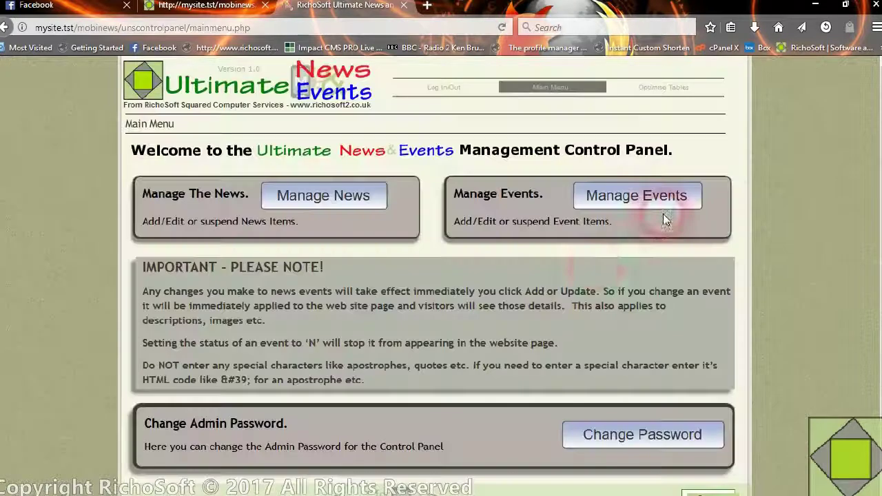
pyautogui.scroll(-1, 578, 308)
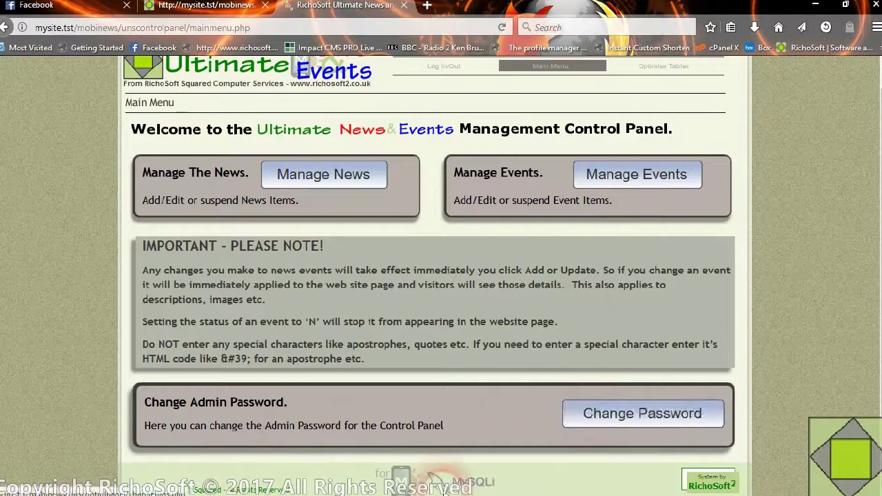
pyautogui.scroll(1, 321, 408)
pyautogui.moveTo(555, 88)
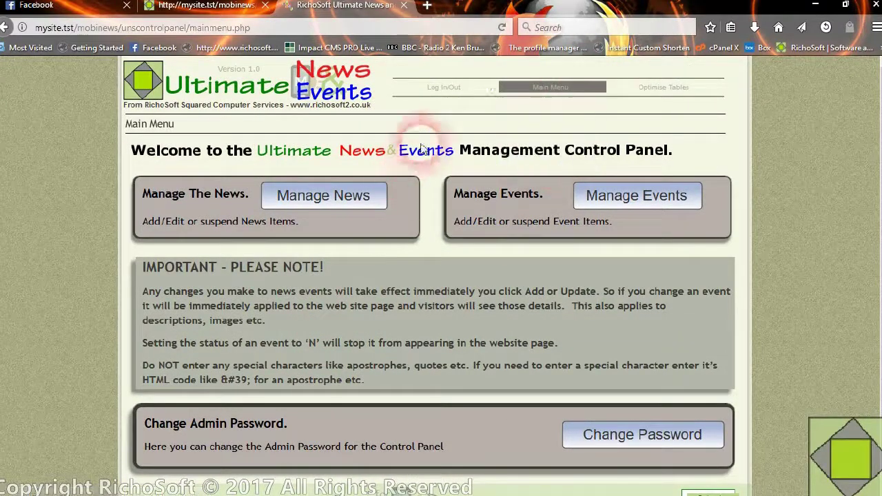
# Log out and load the public news page by removing the control panel folder from the address
pyautogui.click(446, 89)
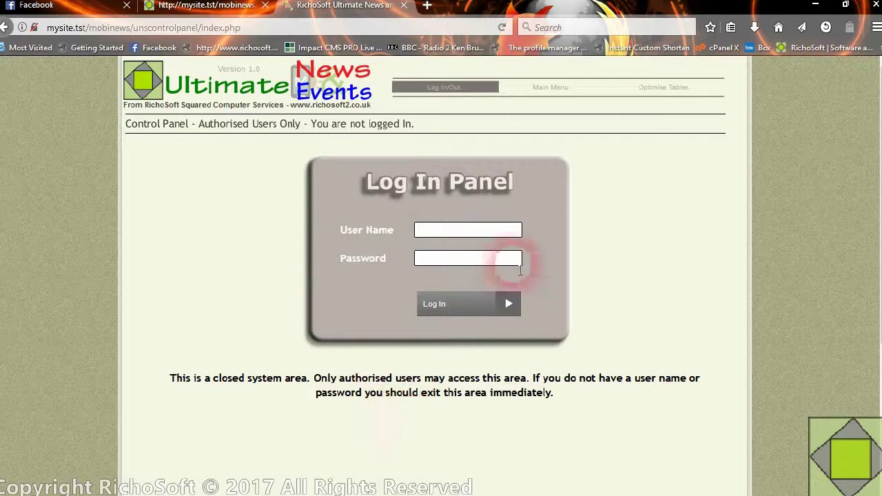
pyautogui.moveTo(426, 490)
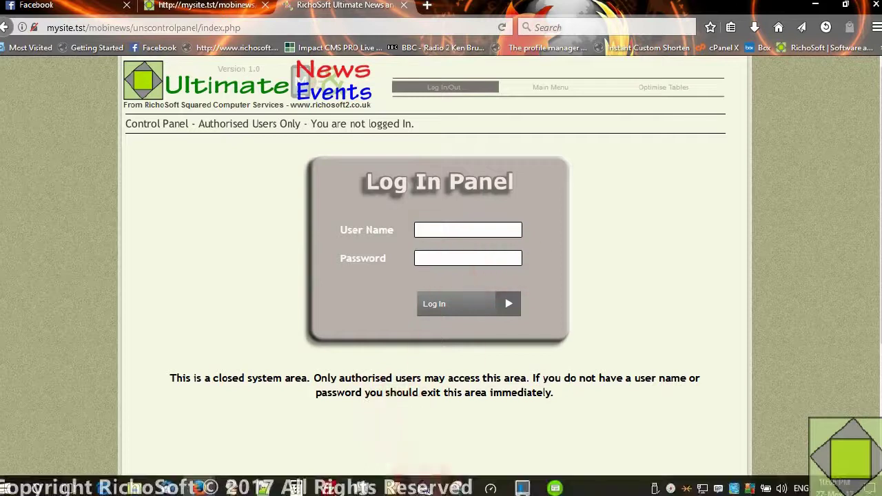
pyautogui.doubleClick(163, 27)
pyautogui.press('BackSpace')
pyautogui.press('BackSpace')
pyautogui.press('Return')
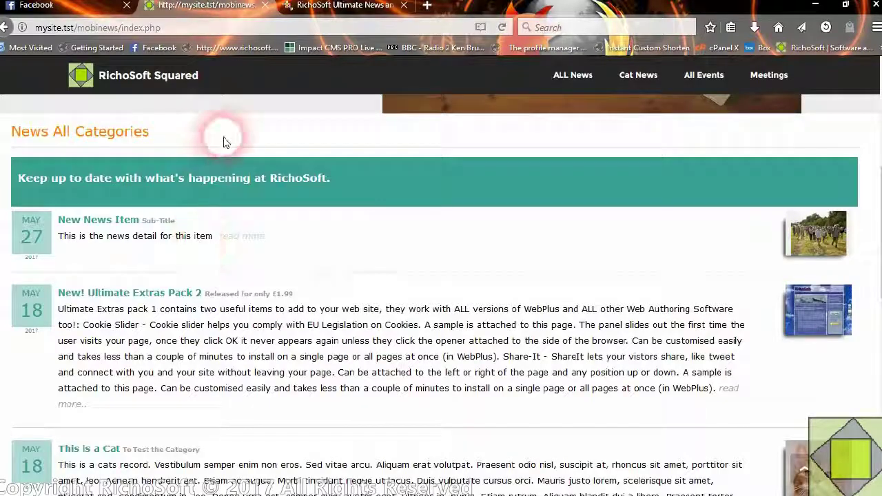
# Scroll down through the News All Categories list and back up to the top
pyautogui.scroll(5, 227, 122)
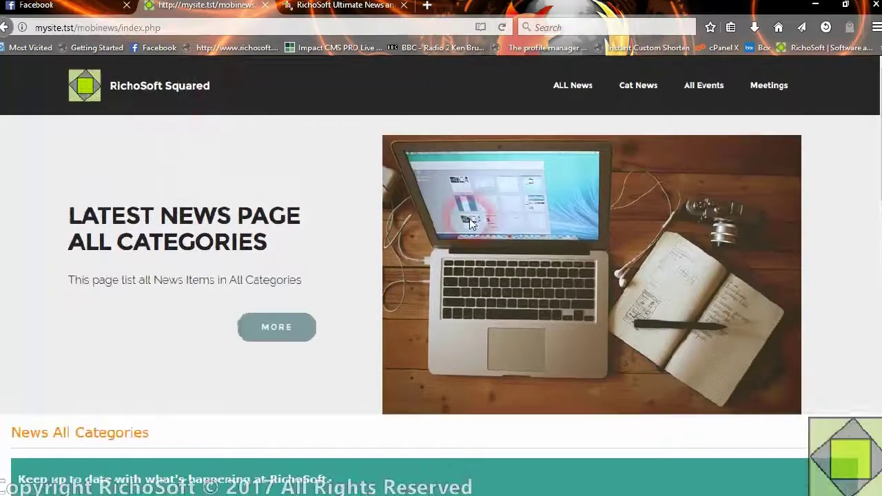
pyautogui.scroll(-3, 526, 243)
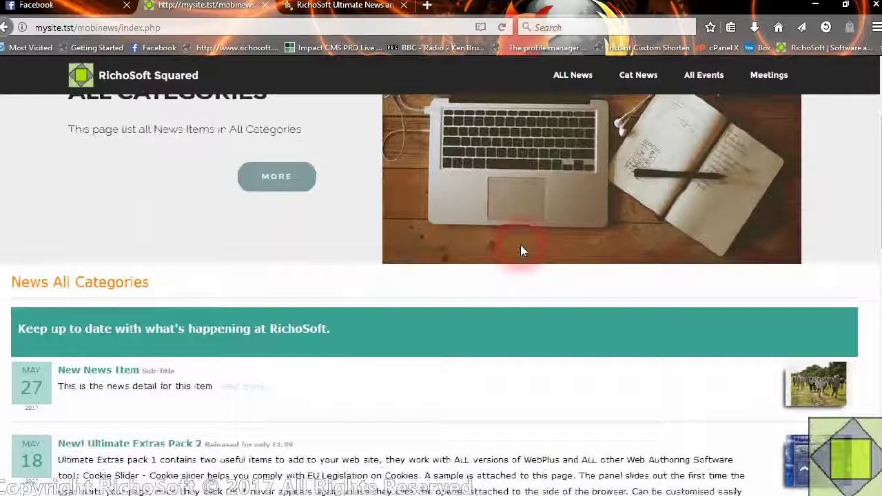
pyautogui.scroll(3, 521, 249)
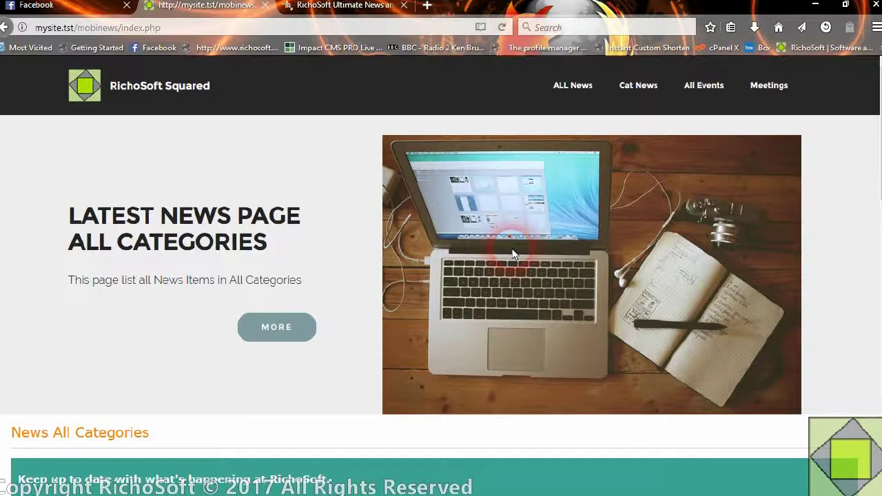
pyautogui.scroll(-2, 366, 407)
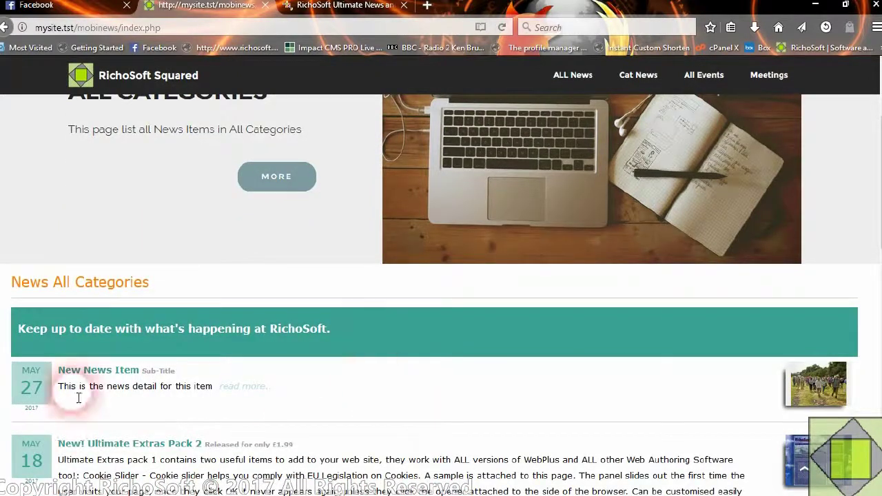
pyautogui.scroll(3, 556, 218)
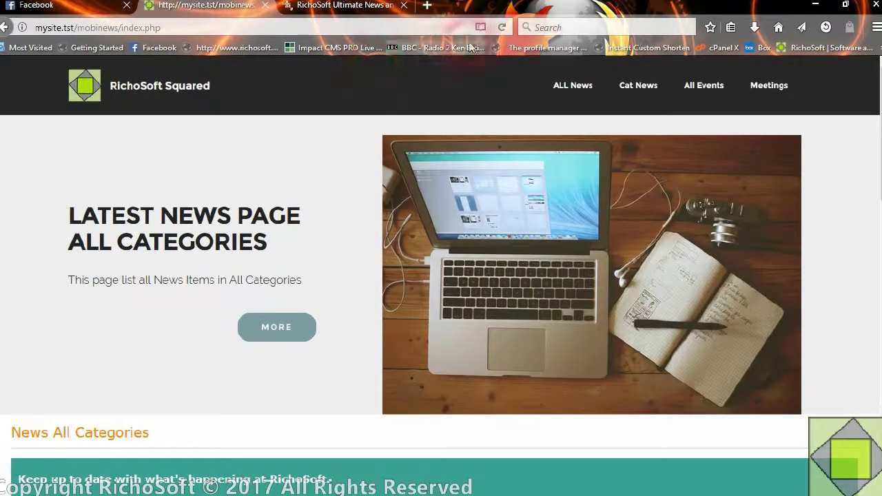
pyautogui.moveTo(732, 488)
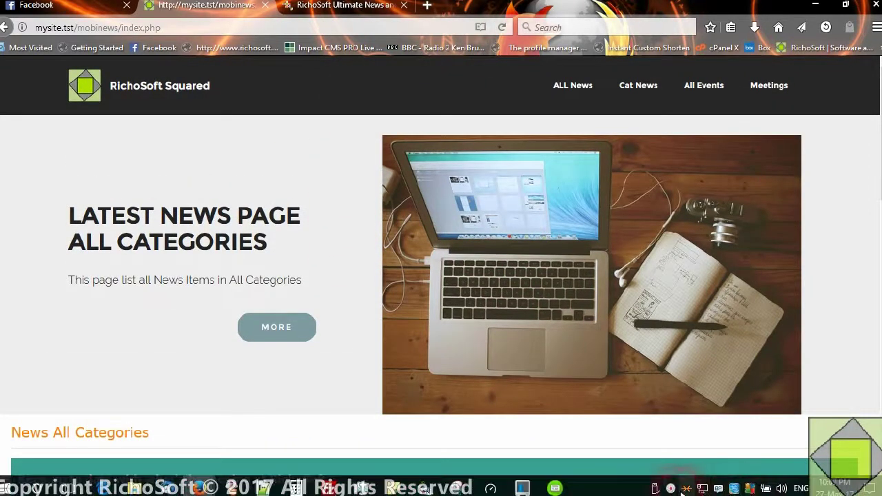
pyautogui.rightClick(684, 488)
# Enter the user name and password, log in past the insecure-login warning, and open Manage News
pyautogui.click(699, 422)
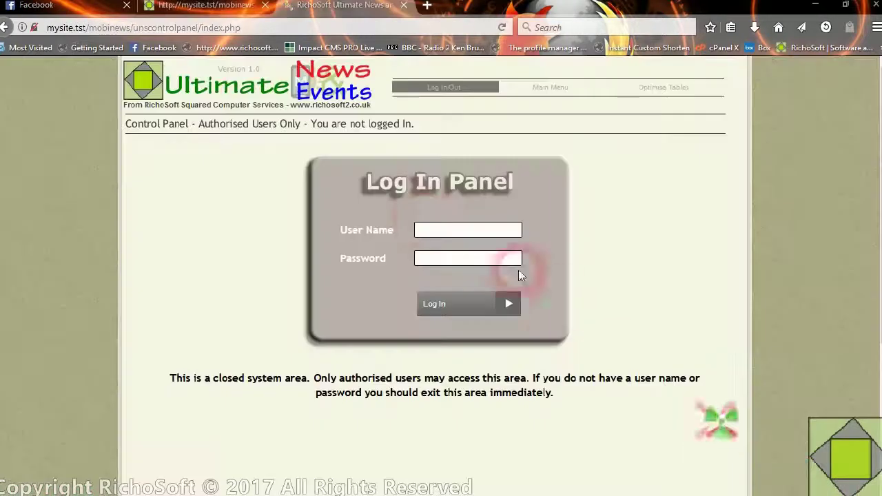
pyautogui.click(441, 229)
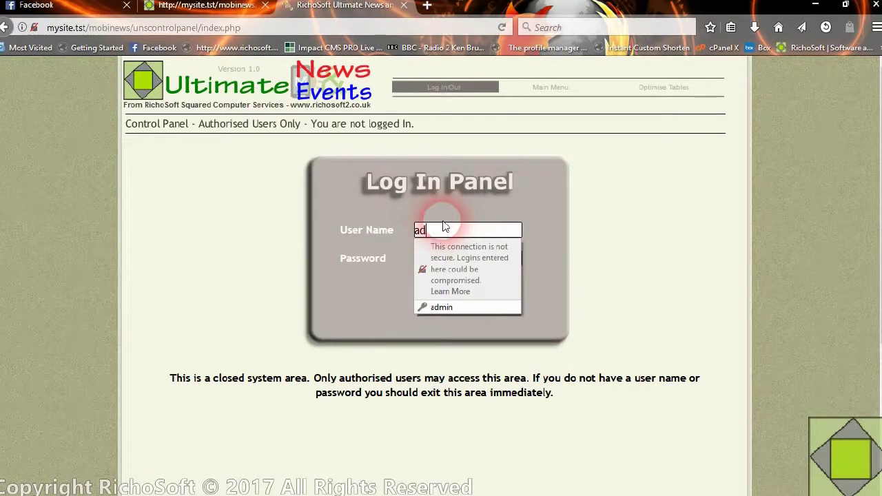
pyautogui.click(533, 226)
pyautogui.click(427, 260)
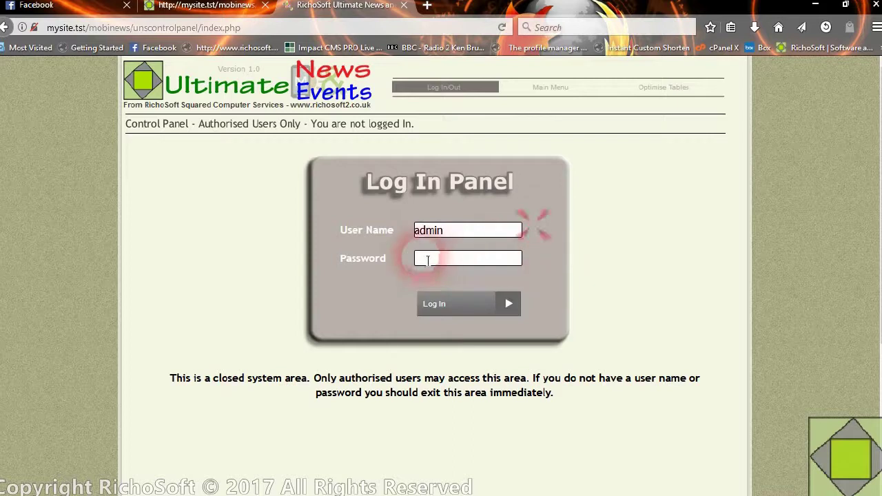
pyautogui.click(433, 268)
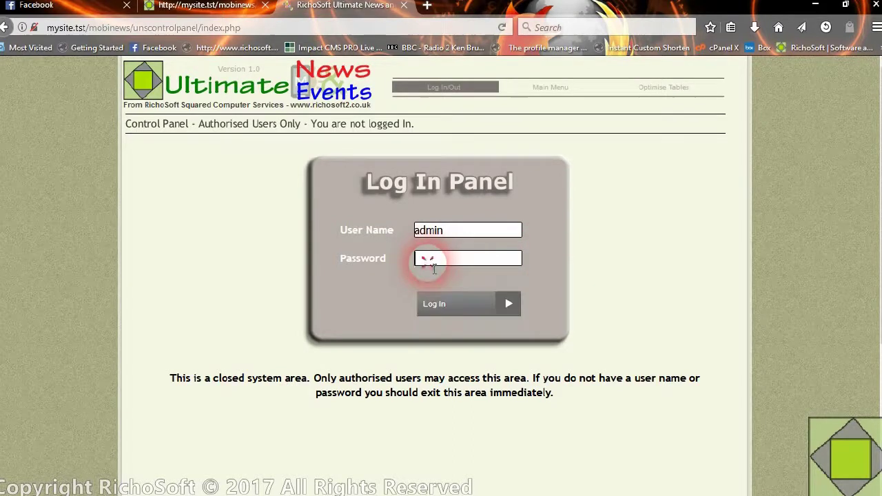
pyautogui.write('ad')
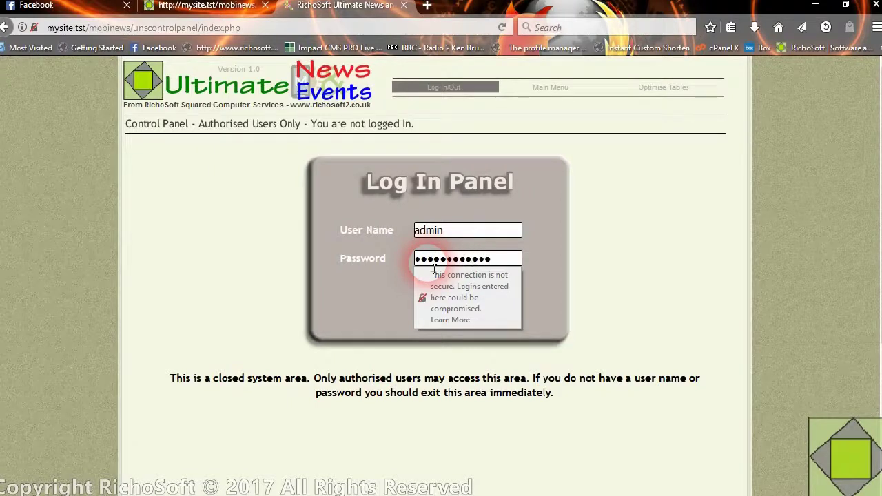
pyautogui.click(560, 278)
pyautogui.click(461, 304)
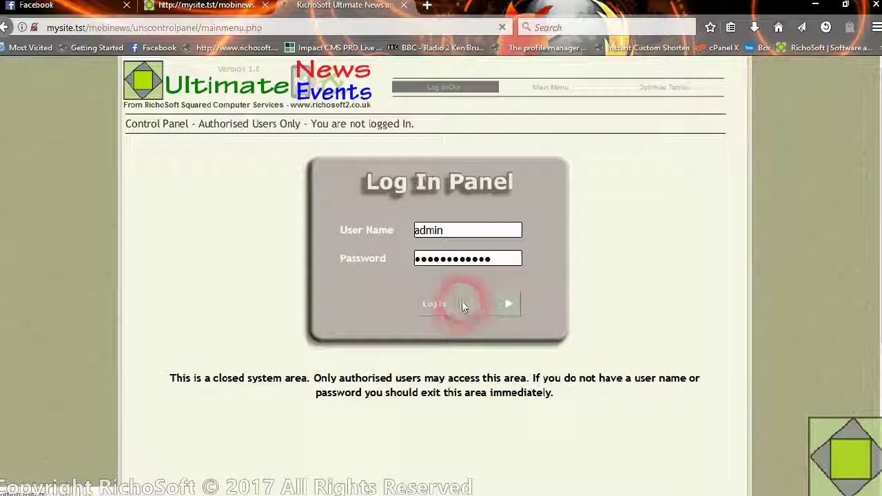
pyautogui.scroll(-1, 289, 359)
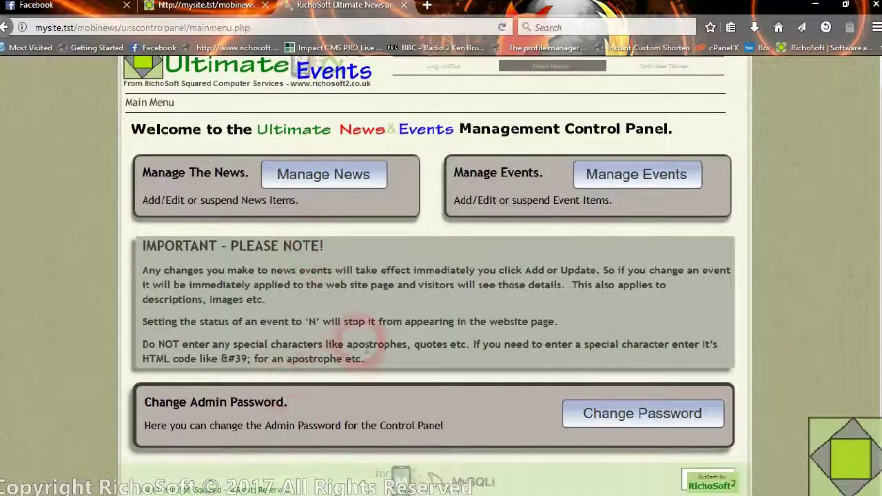
pyautogui.click(349, 174)
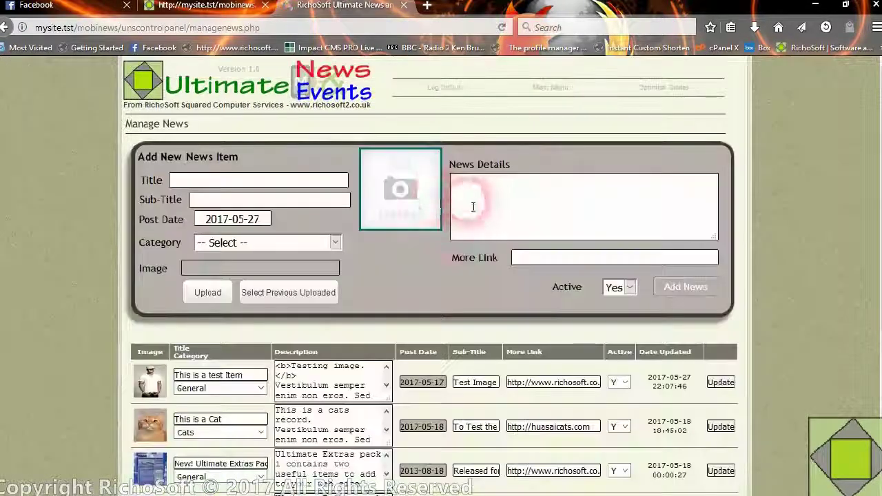
pyautogui.scroll(-3, 349, 369)
pyautogui.scroll(3, 340, 383)
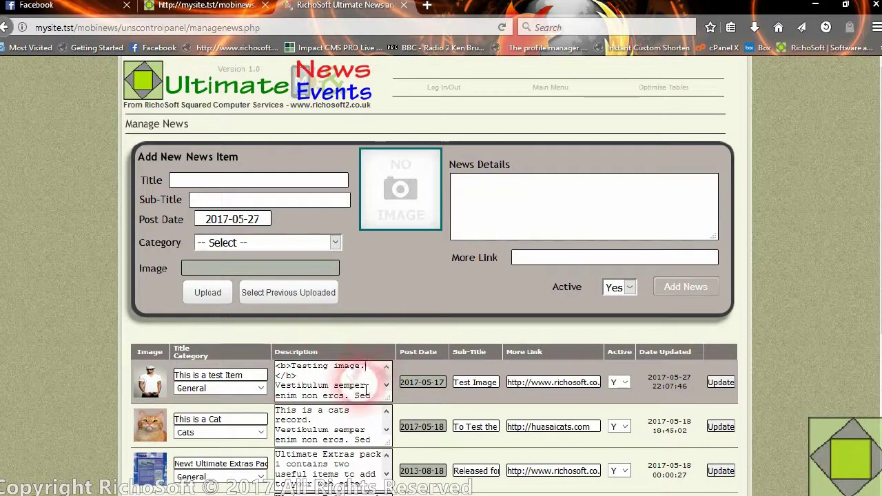
pyautogui.click(193, 10)
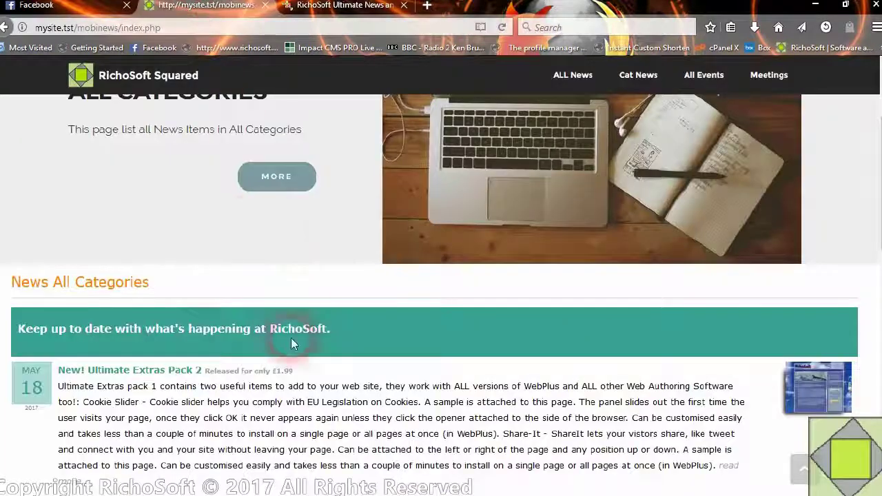
pyautogui.scroll(-5, 206, 338)
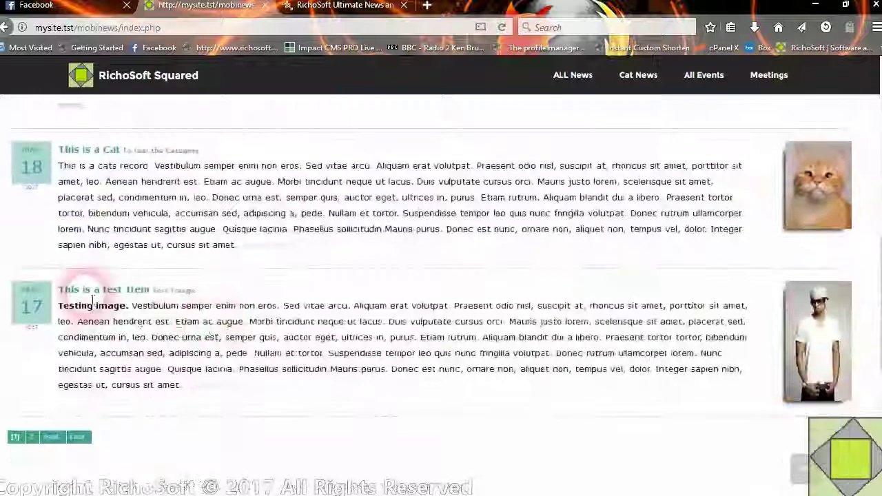
pyautogui.moveTo(58, 305); pyautogui.dragTo(133, 308)
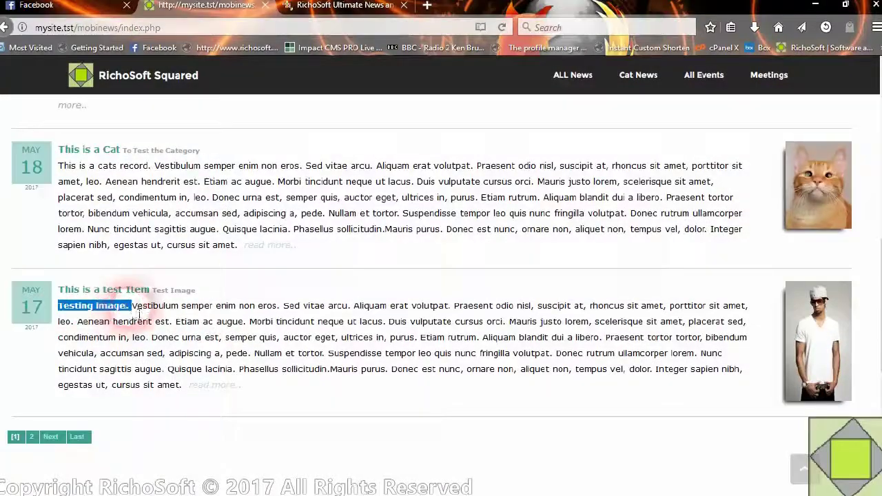
pyautogui.click(333, 5)
pyautogui.click(287, 391)
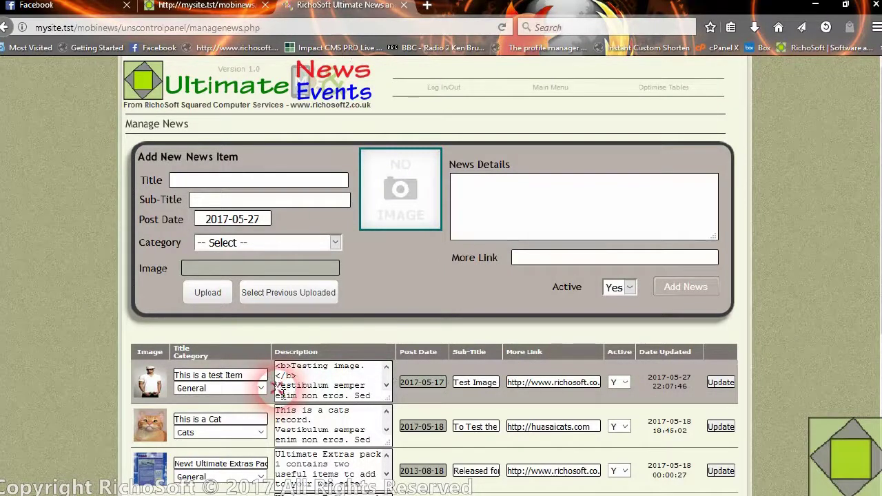
# Wrap 'Vestibulum semper enim non eros.' in <i></i> tags in the first Description, then update the record
pyautogui.click(438, 453)
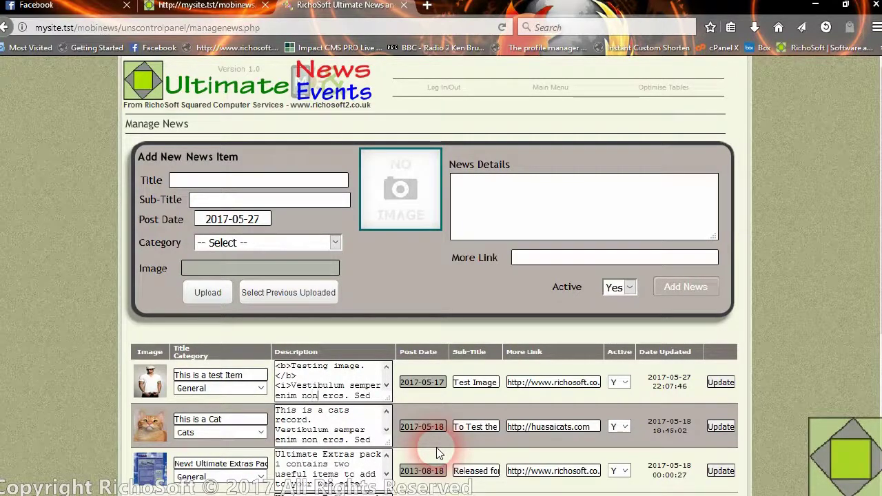
pyautogui.write('</i>')
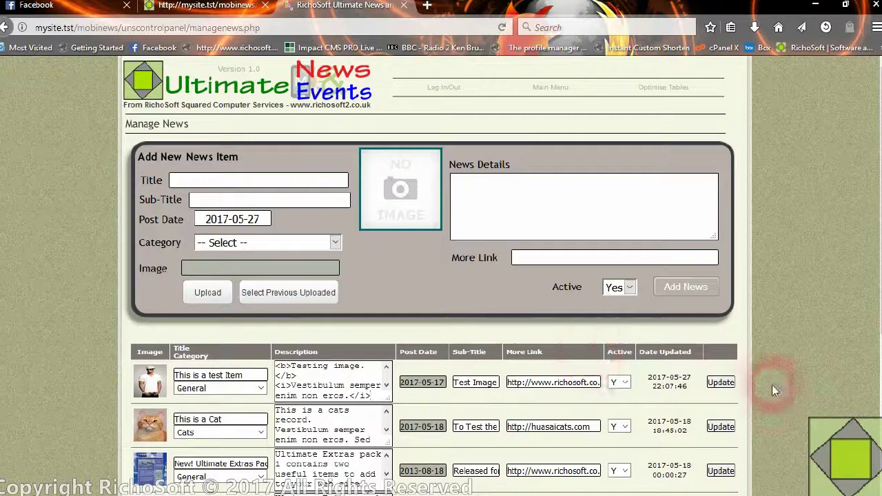
pyautogui.click(717, 384)
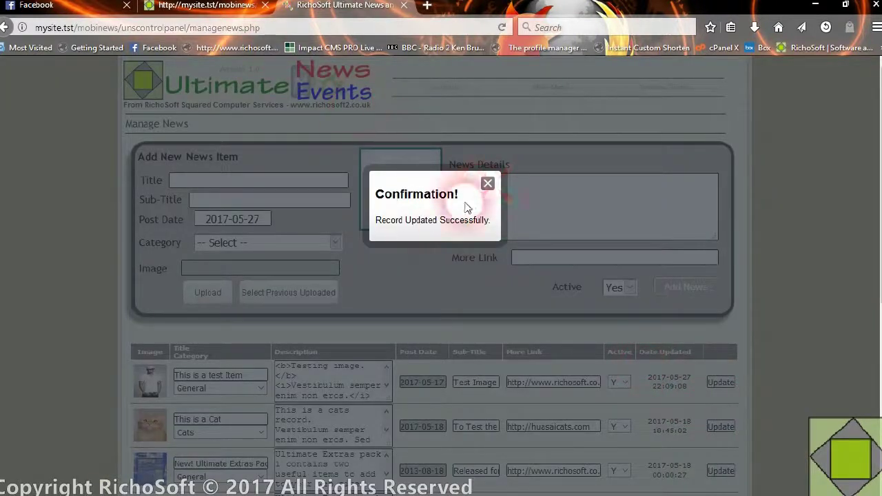
pyautogui.click(488, 185)
pyautogui.click(200, 6)
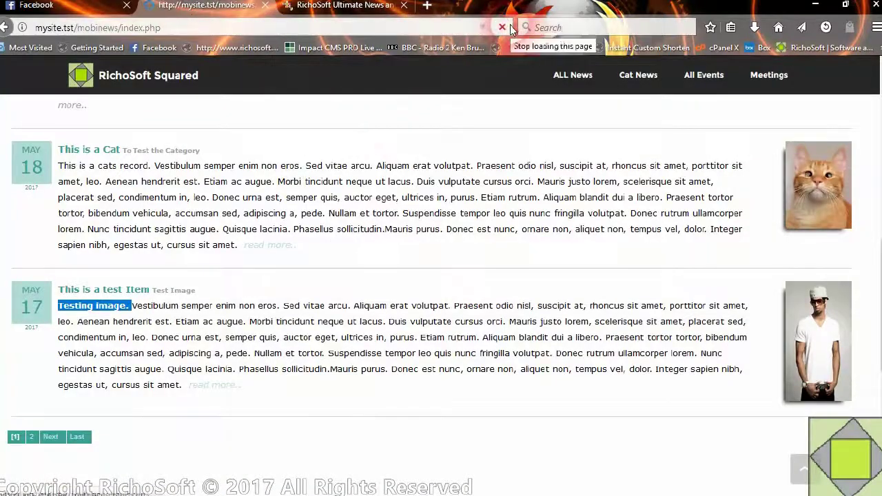
# Reload the news page, confirm 'Vestibulum semper enim non eros.' is italic, then review Manage News
pyautogui.click(502, 27)
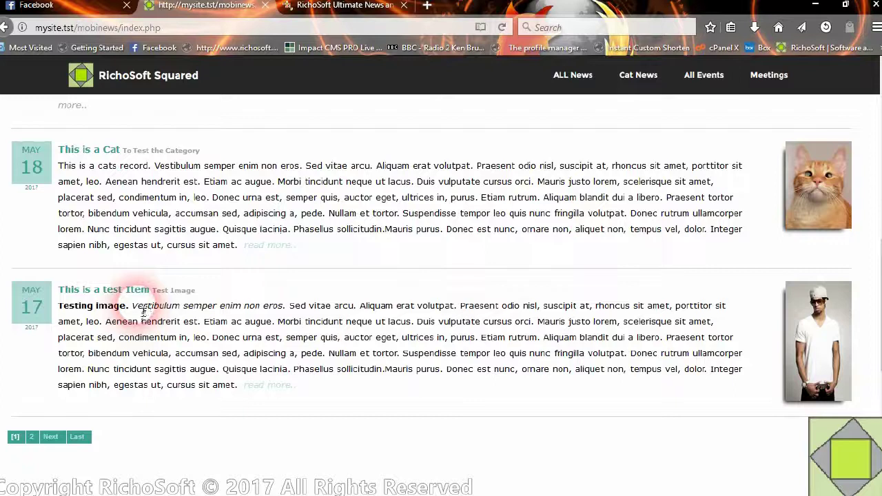
pyautogui.moveTo(135, 308); pyautogui.dragTo(286, 303)
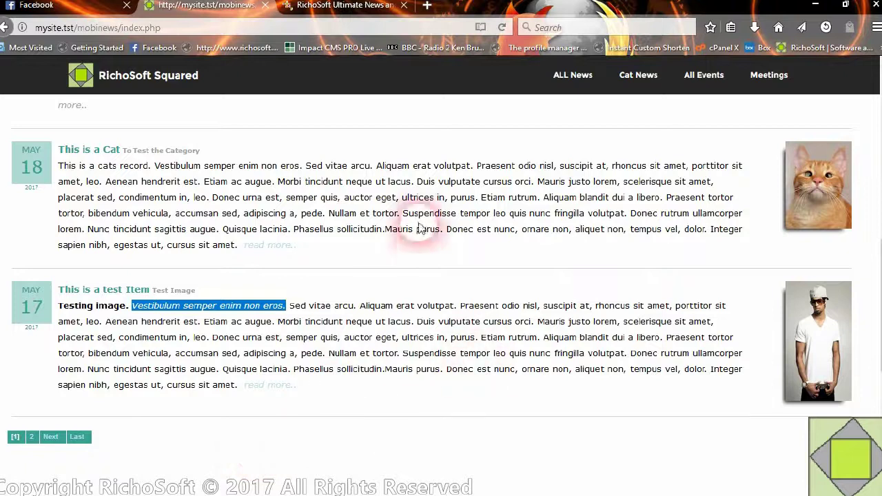
pyautogui.click(344, 5)
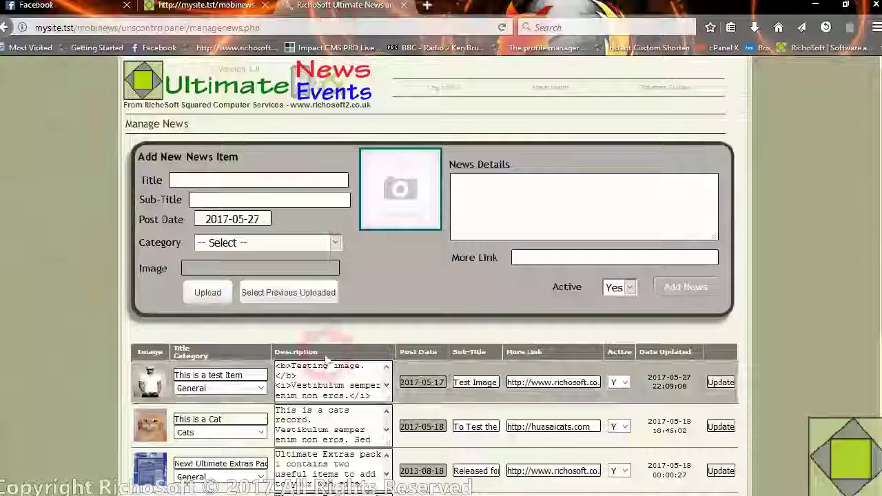
pyautogui.scroll(-3, 352, 414)
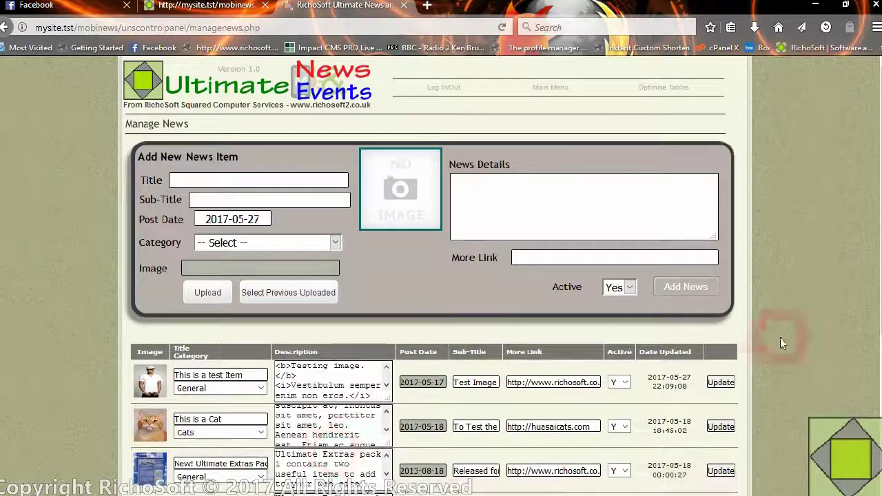
pyautogui.scroll(-4, 630, 406)
pyautogui.scroll(4, 717, 379)
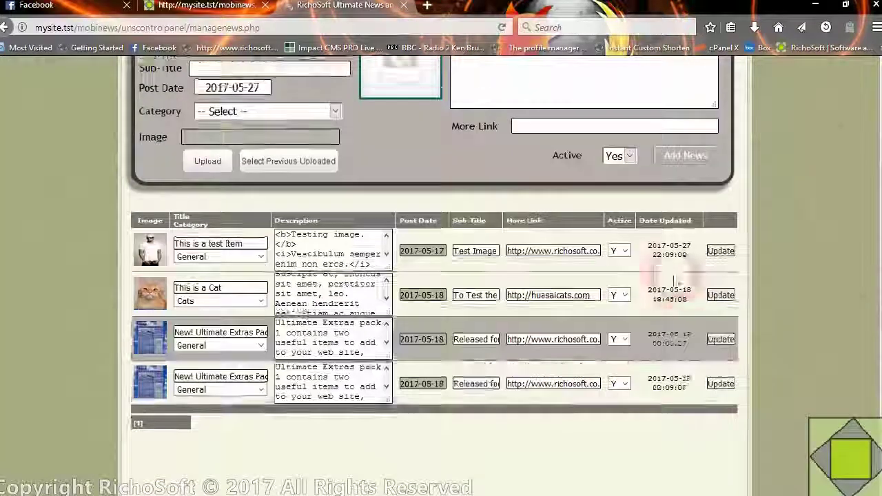